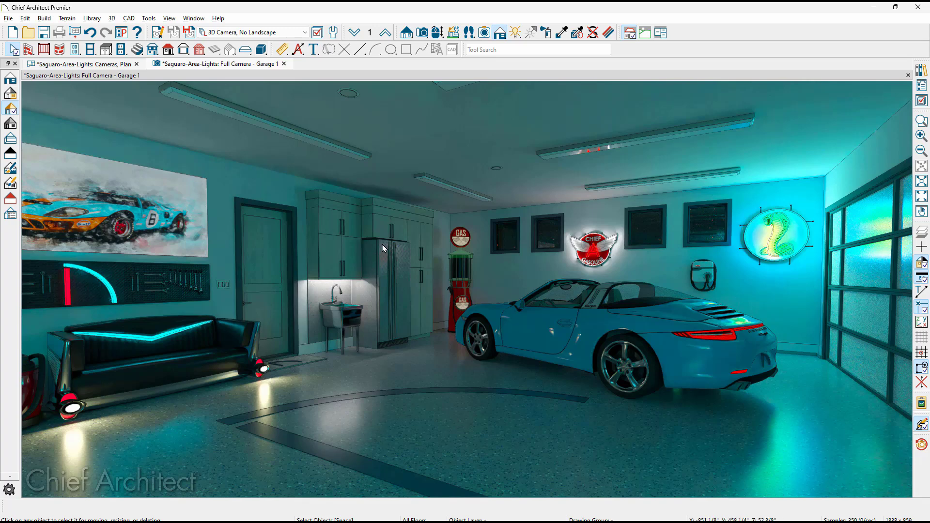
Open the material definition of the glowing blue arc on the pegboard and examine its Emissive presets and value.
left_click(609, 33)
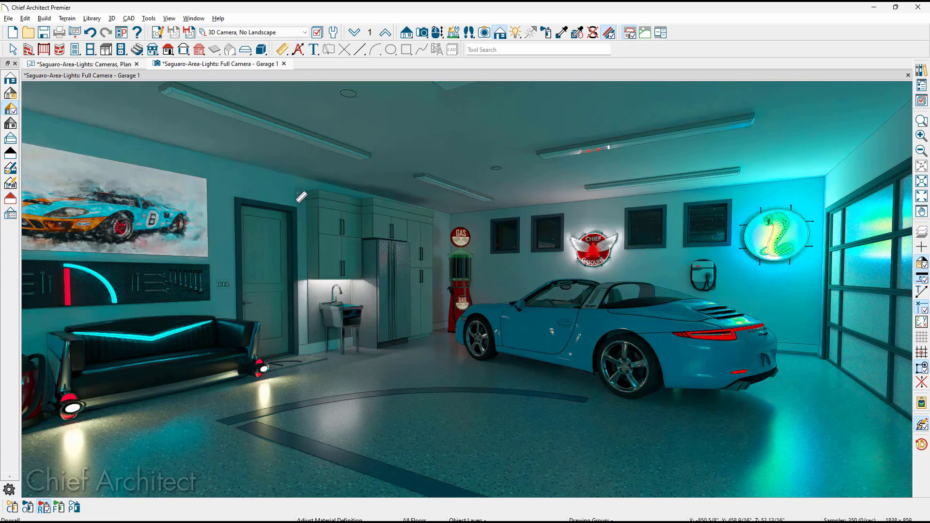
left_click(115, 299)
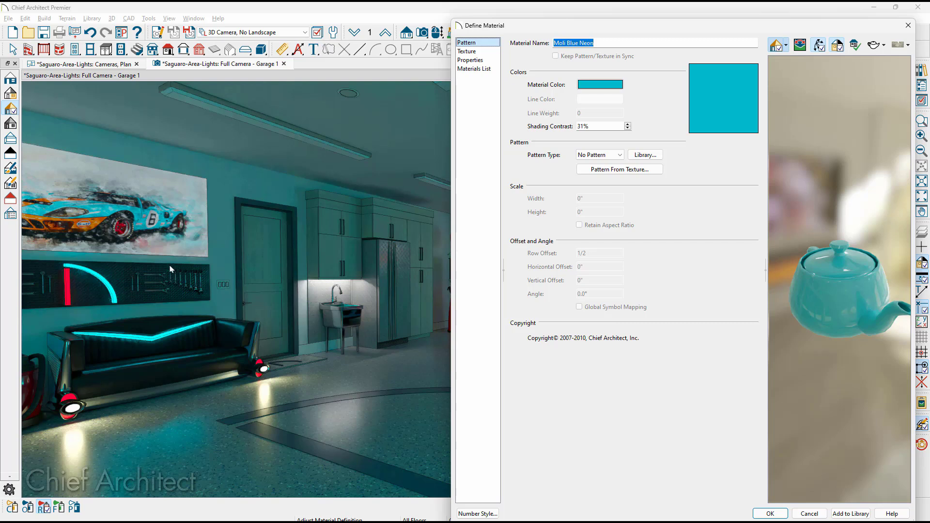
left_click(487, 62)
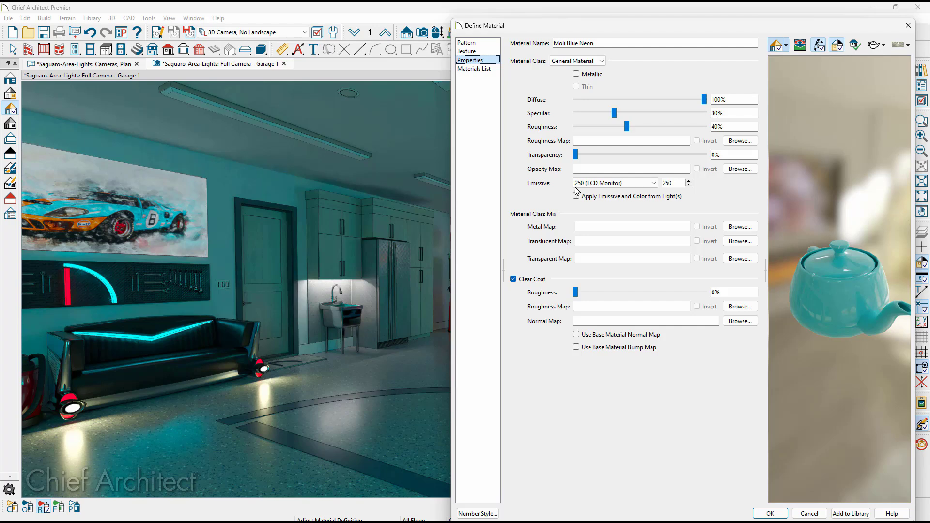
left_click(655, 183)
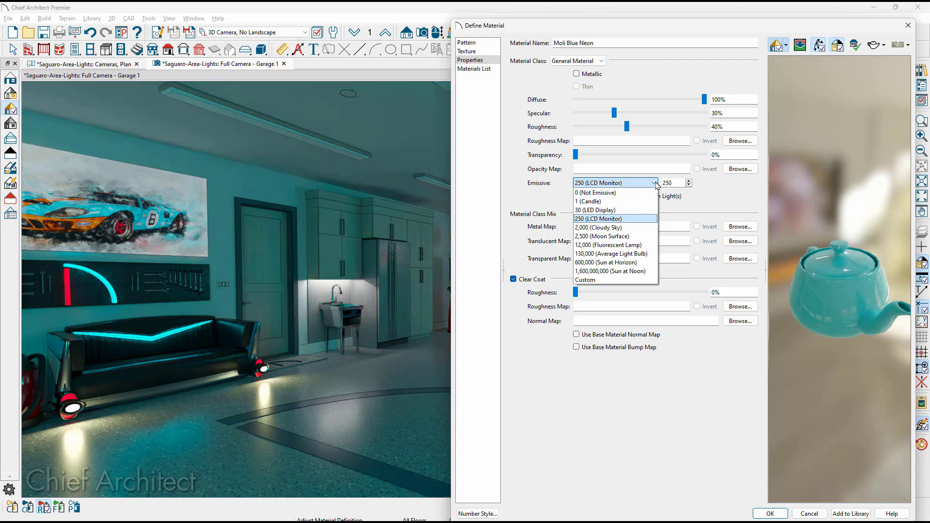
left_click(676, 182)
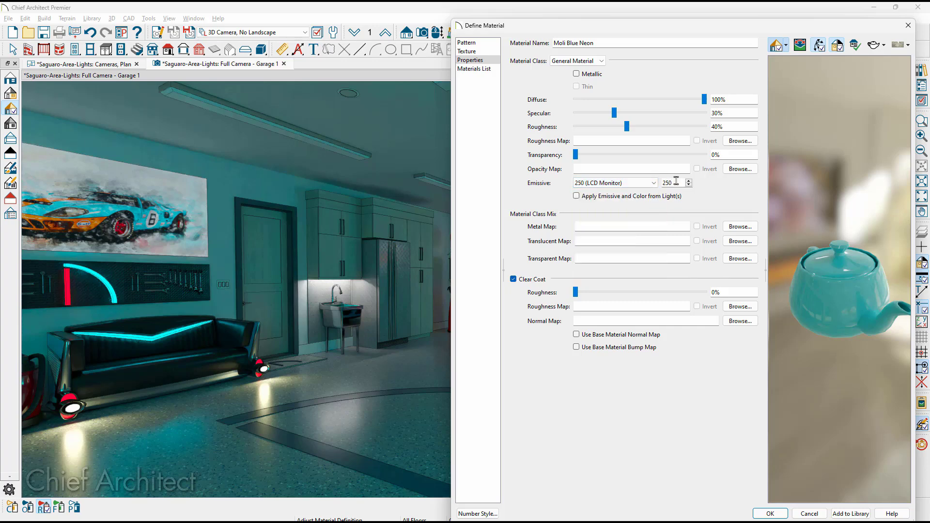
double_click(676, 182)
Try the Translucent, Transparent and Plastic material classes on Moli Blue Neon and restore General Material.
left_click(603, 62)
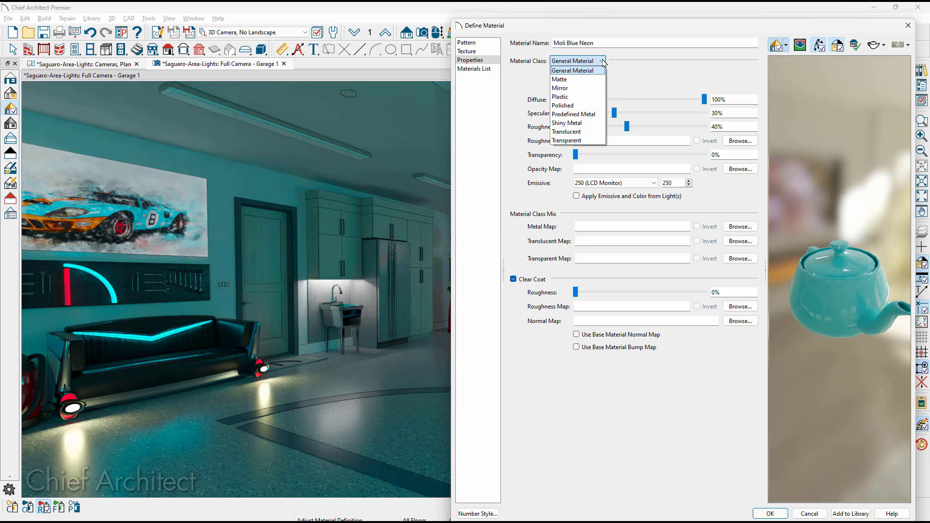
left_click(587, 130)
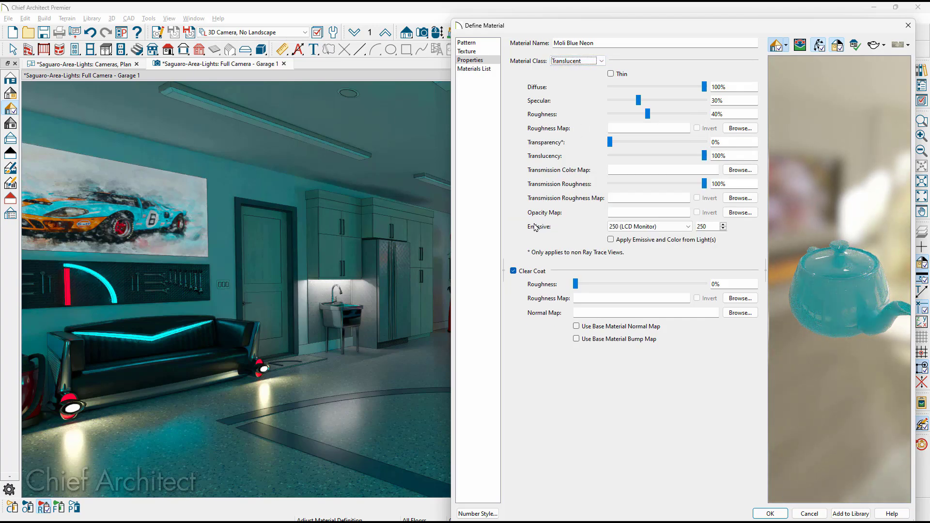
left_click(587, 63)
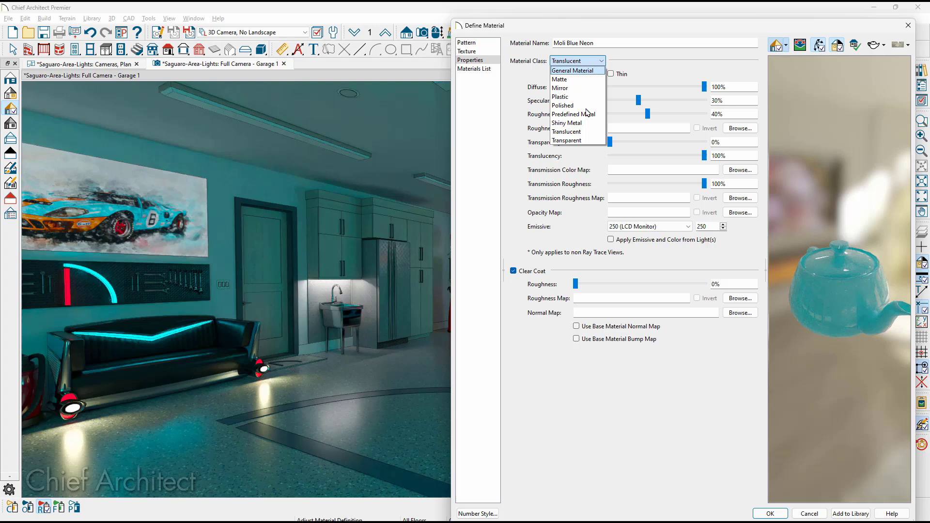
left_click(587, 141)
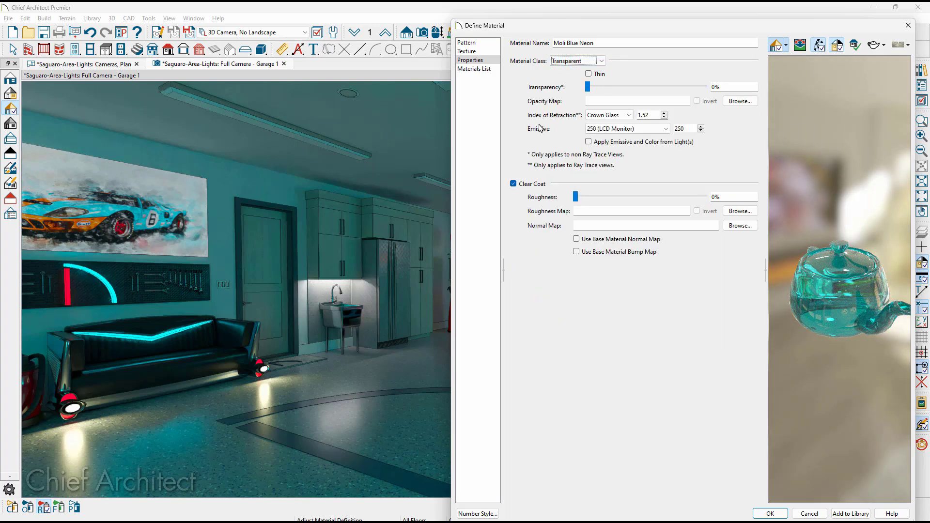
left_click(563, 62)
left_click(573, 97)
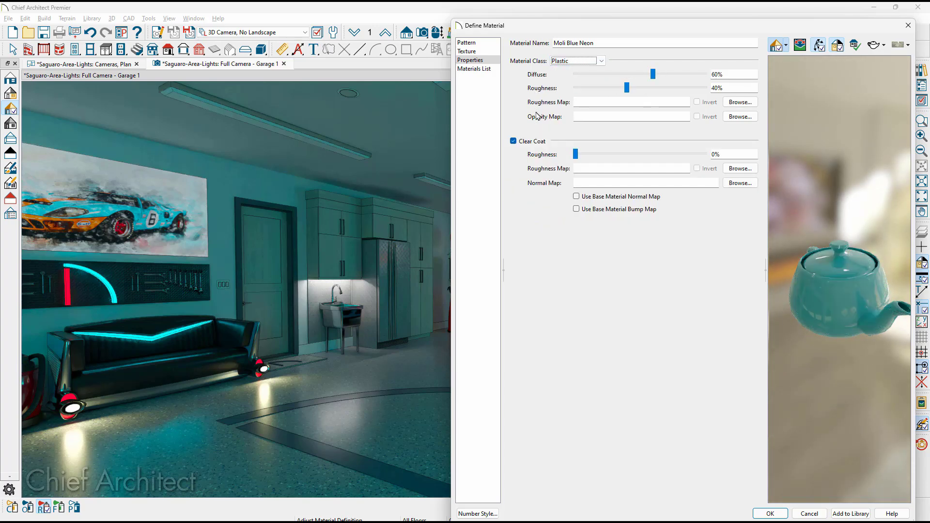
left_click(574, 62)
left_click(586, 72)
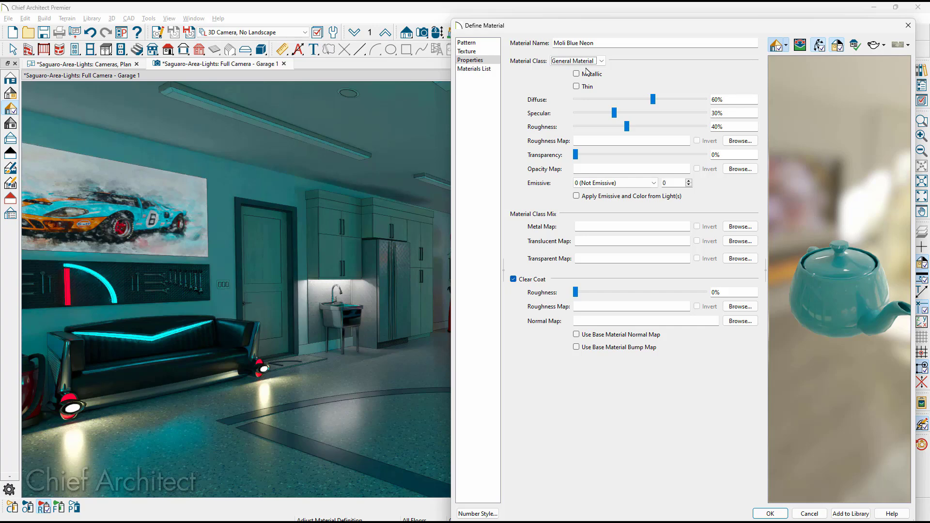
Set the Moli Blue Neon material's Emissive value to 250 (LCD Monitor) and accept the material definition.
left_click(653, 183)
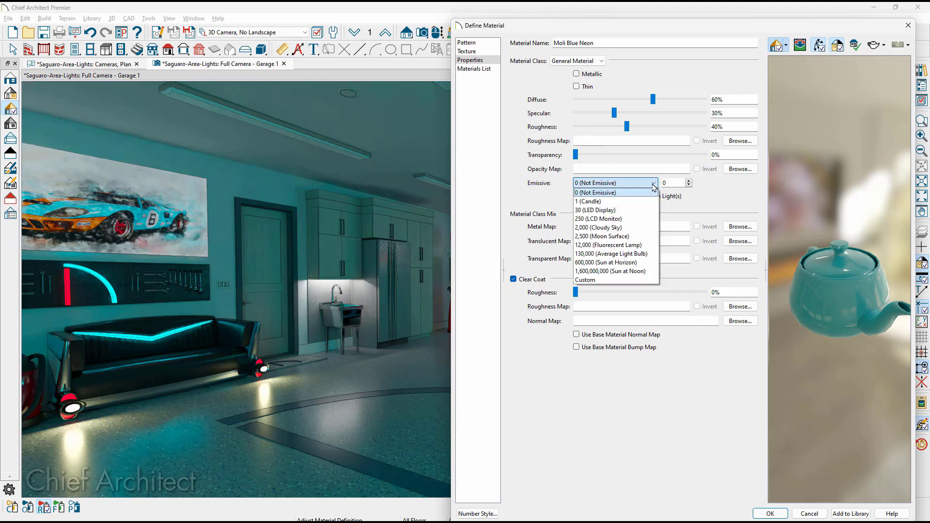
left_click(625, 223)
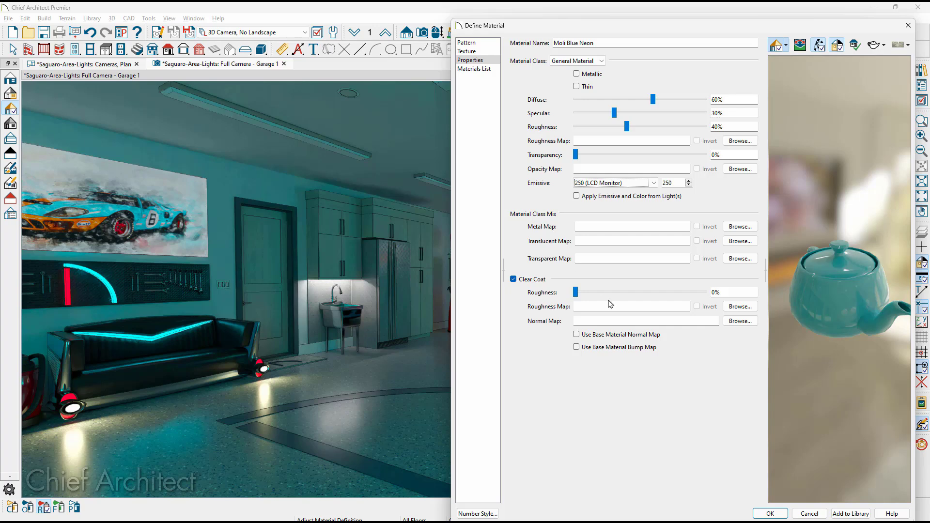
left_click(768, 513)
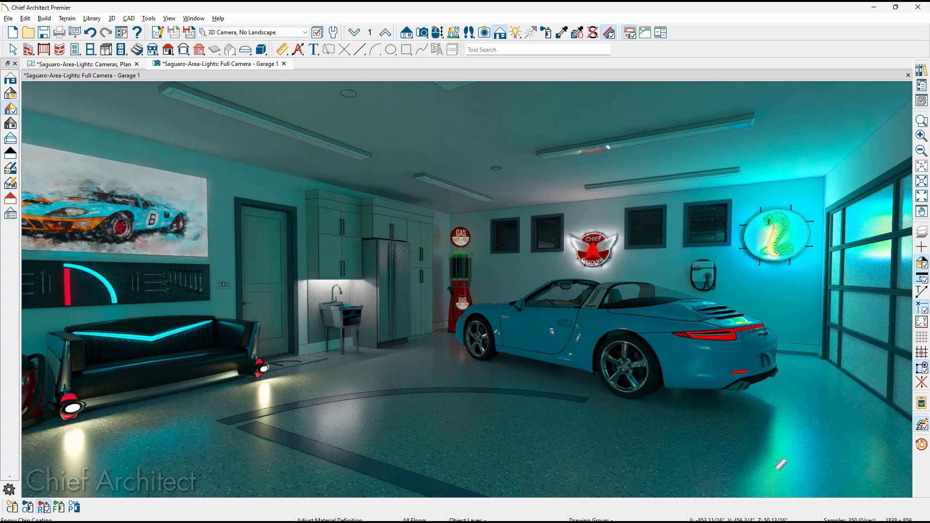
left_click(921, 445)
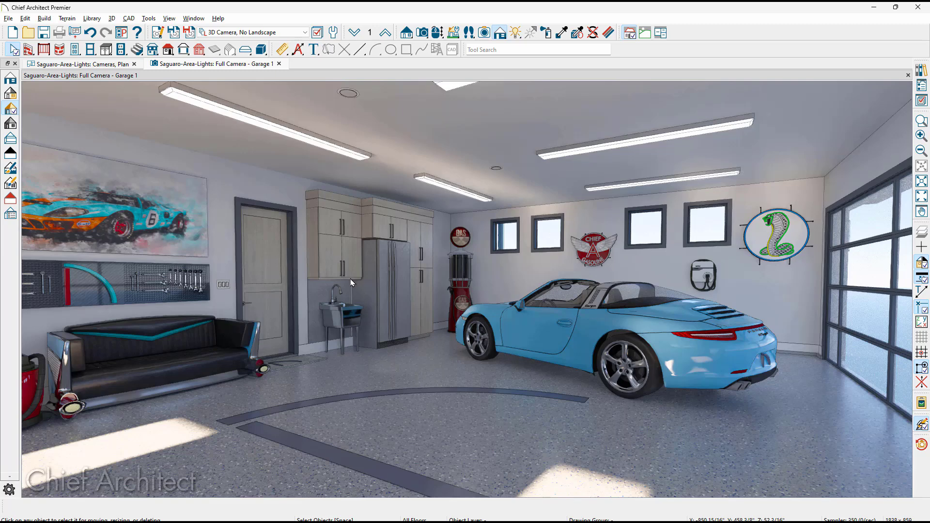
Open the Garage 1 camera specification and examine its lighting choices, trying Automatic before restoring the Garage light set.
left_click(161, 35)
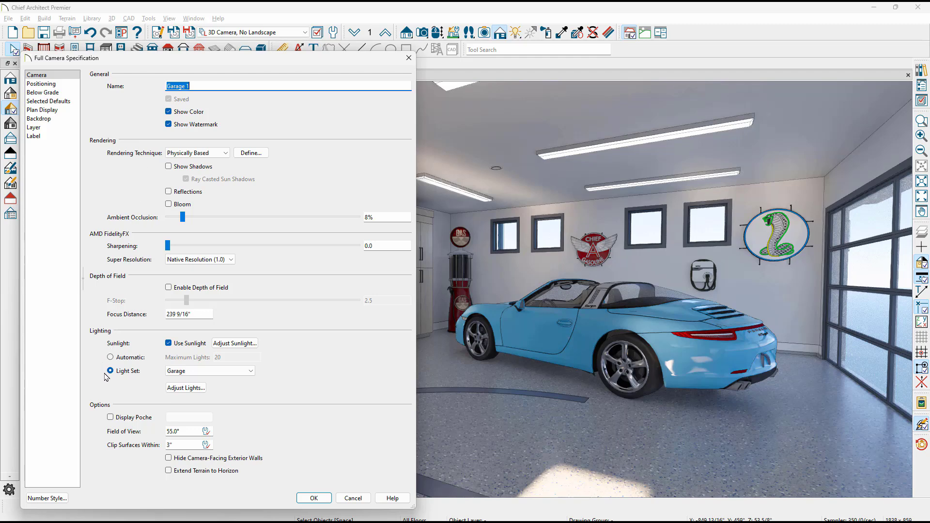
left_click(219, 374)
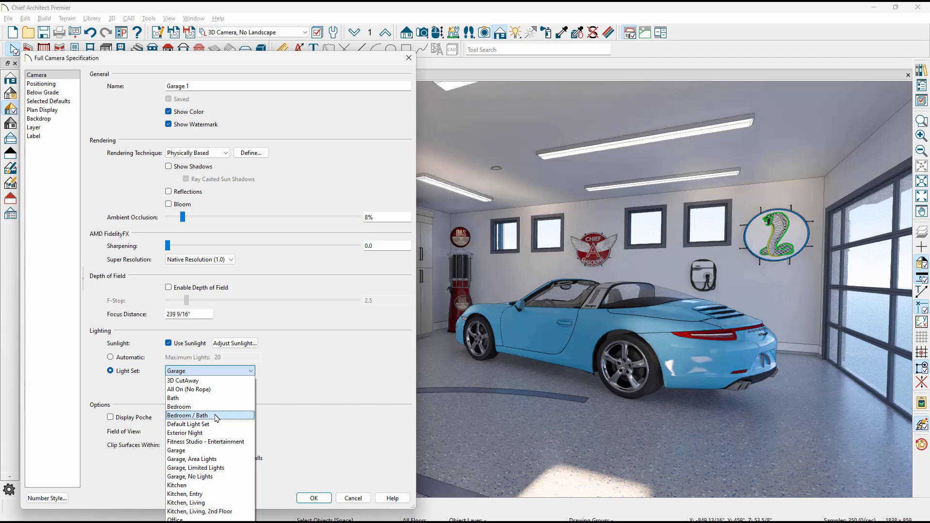
left_click(315, 373)
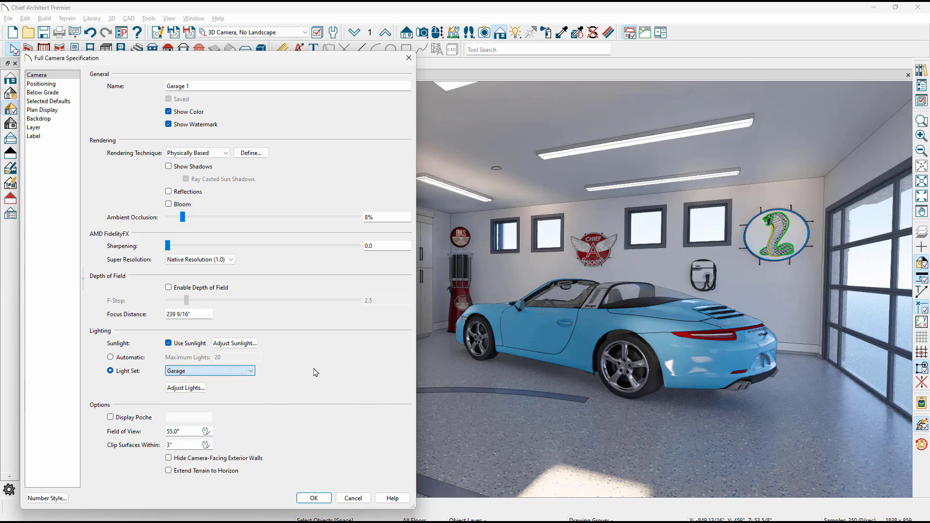
left_click(117, 358)
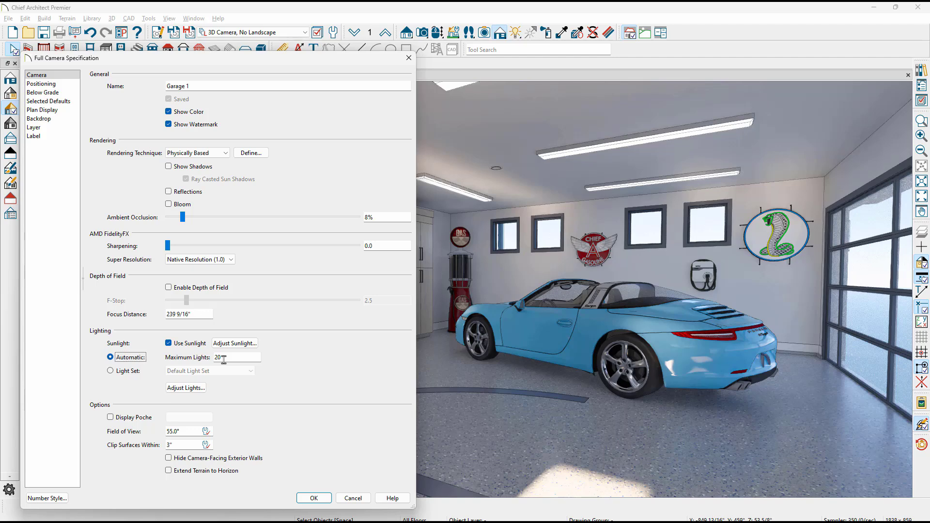
left_click(110, 371)
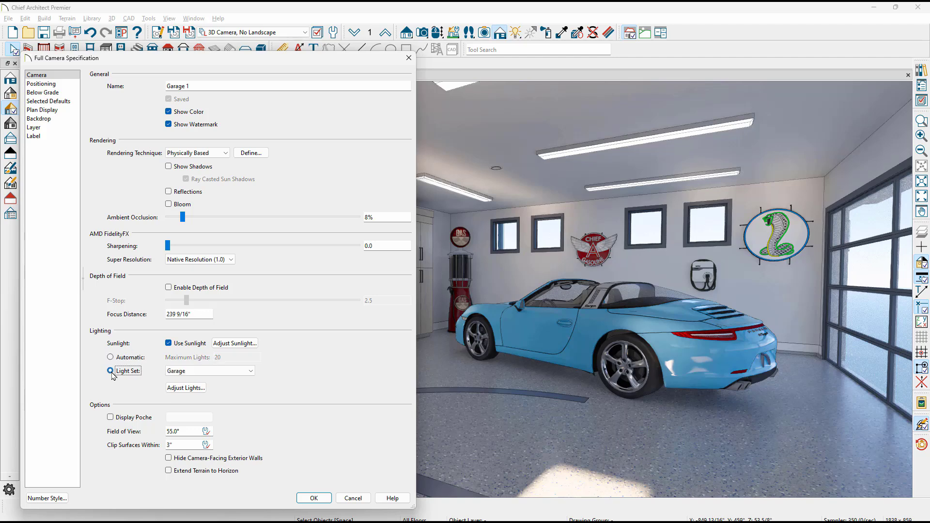
Examine the light sets and the light sources switched on for the Garage light set in Adjust Lights.
left_click(202, 393)
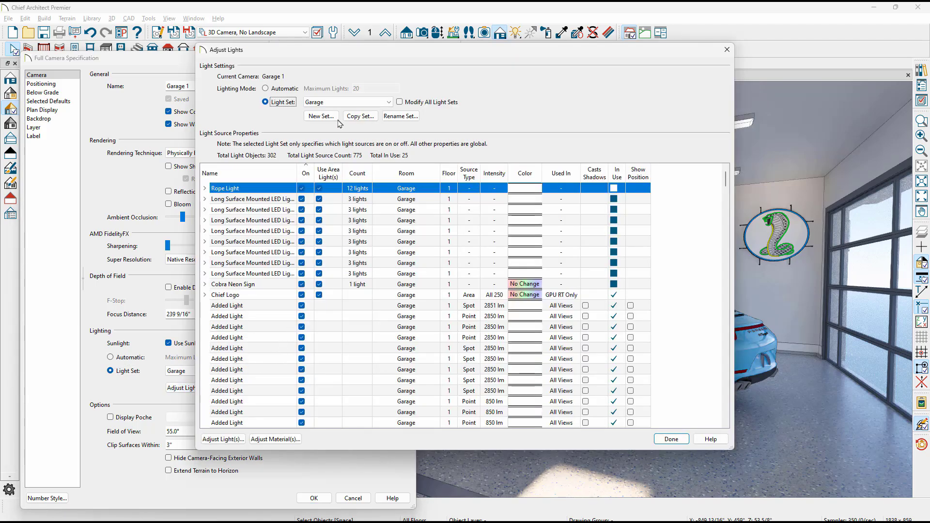
left_click(354, 102)
left_click(383, 100)
scroll(428, 238, "down", 1)
scroll(428, 238, "down", 1)
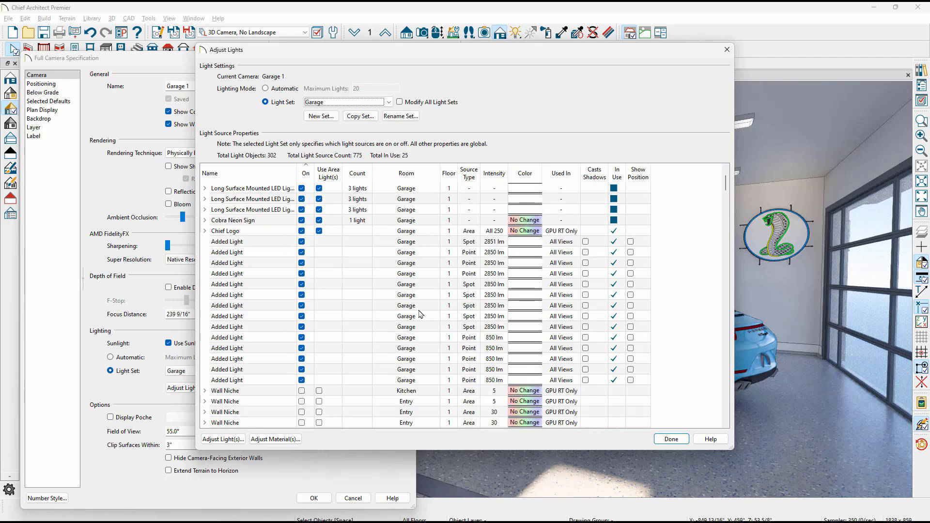
scroll(421, 205, "up", 2)
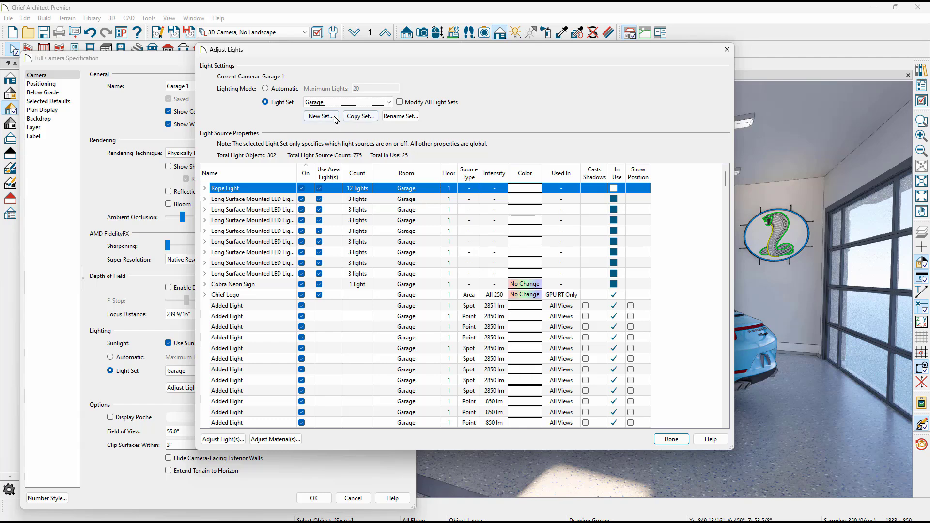
left_click(671, 440)
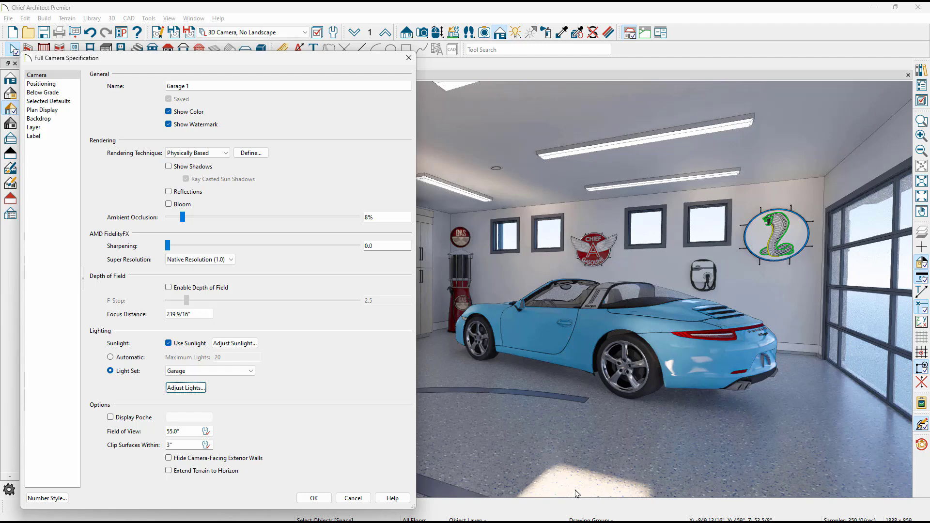
Assign the "Garage, Limited Lights" light set to the Garage 1 camera and turn off its sunlight.
left_click(240, 371)
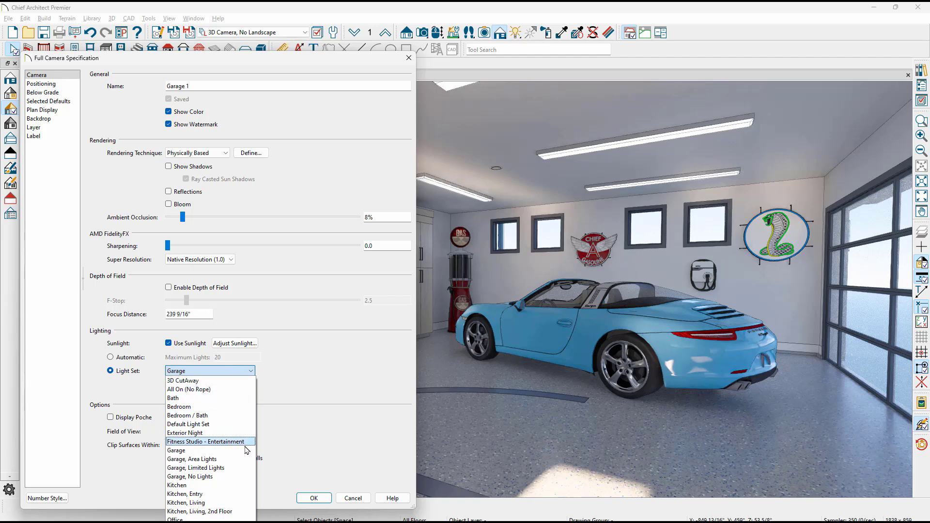
left_click(245, 470)
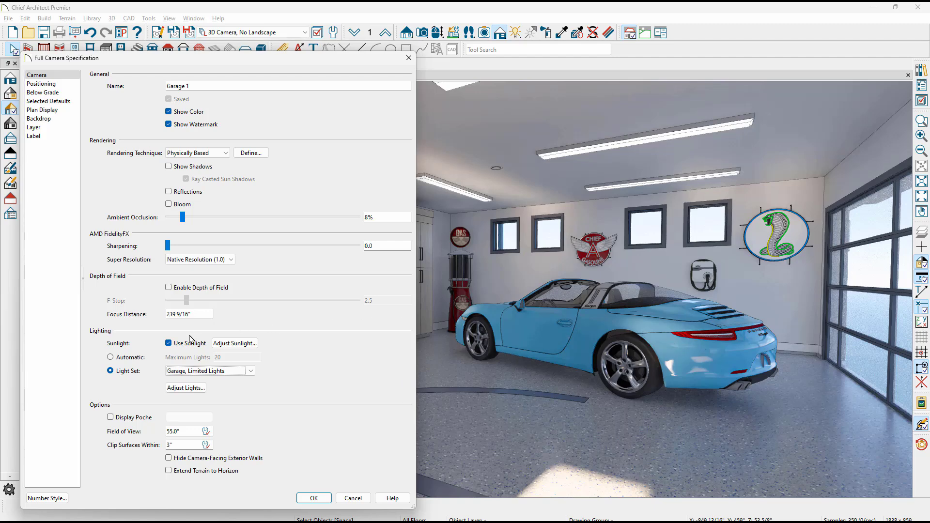
left_click(177, 345)
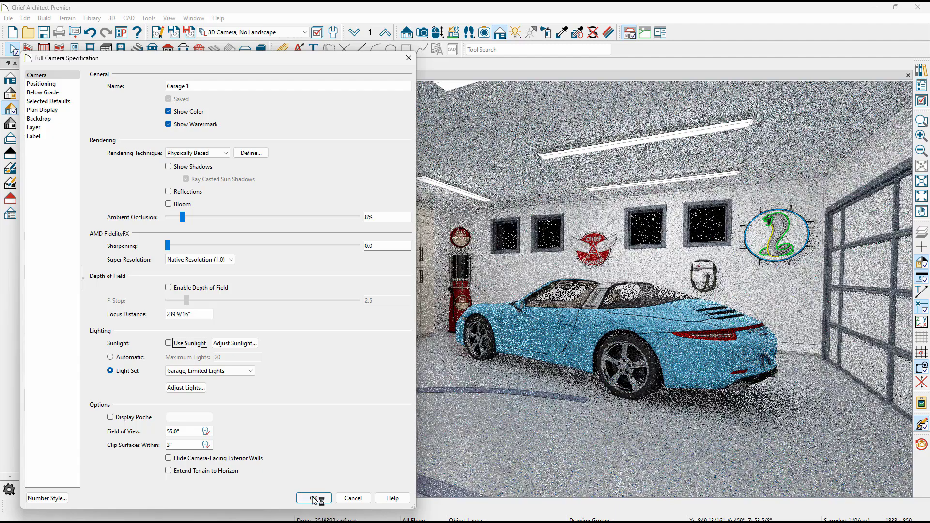
left_click(314, 499)
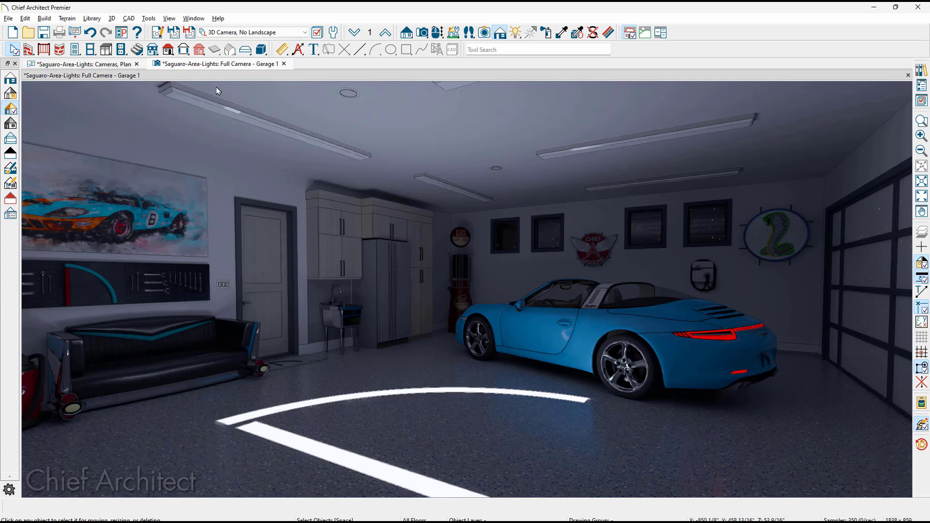
Change the Garage 1 camera's light set to "Garage, Area Lights" and apply it to the view.
left_click(163, 34)
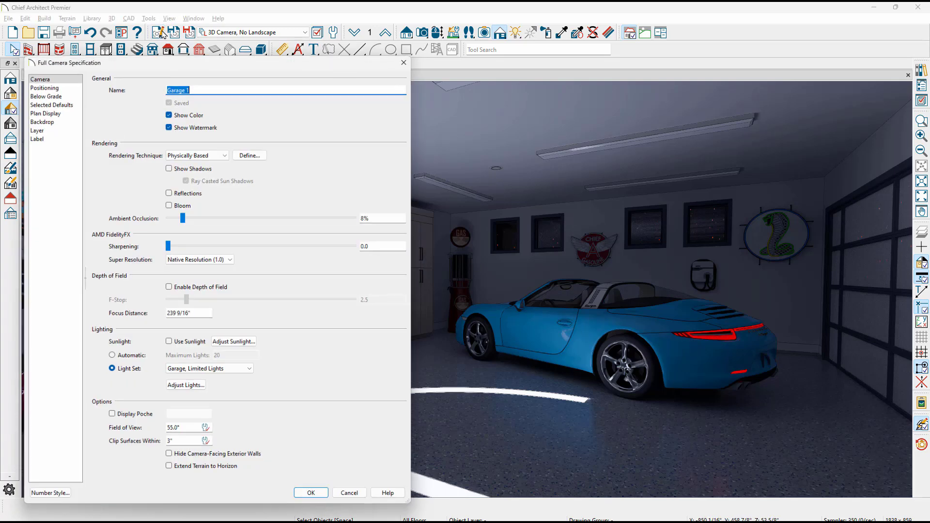
left_click(245, 371)
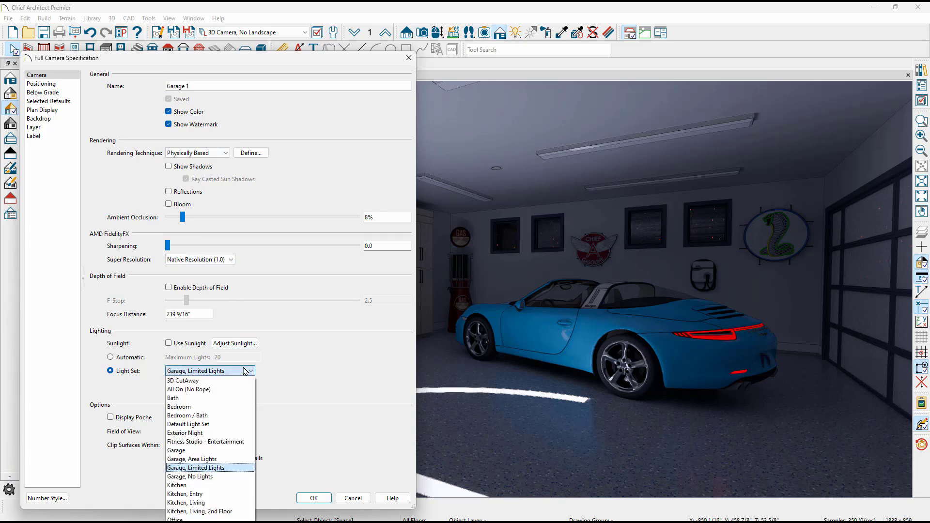
left_click(247, 461)
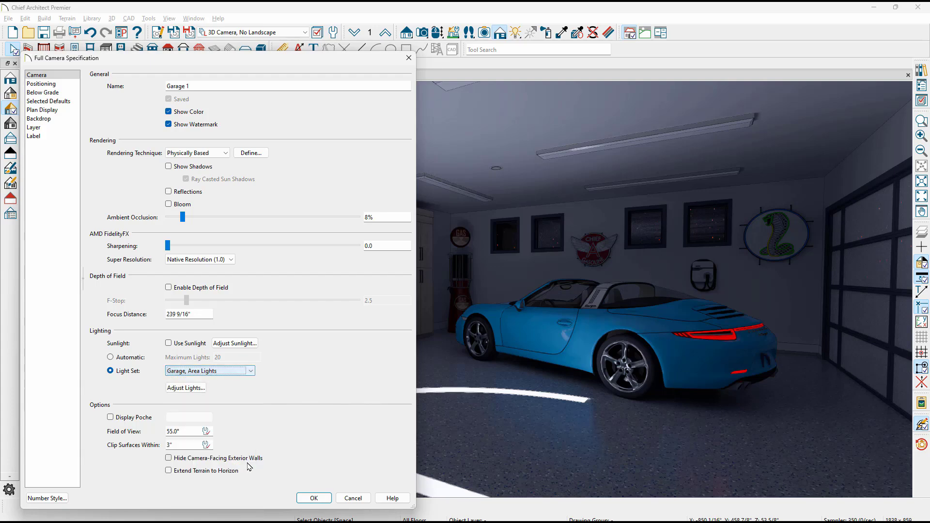
left_click(313, 498)
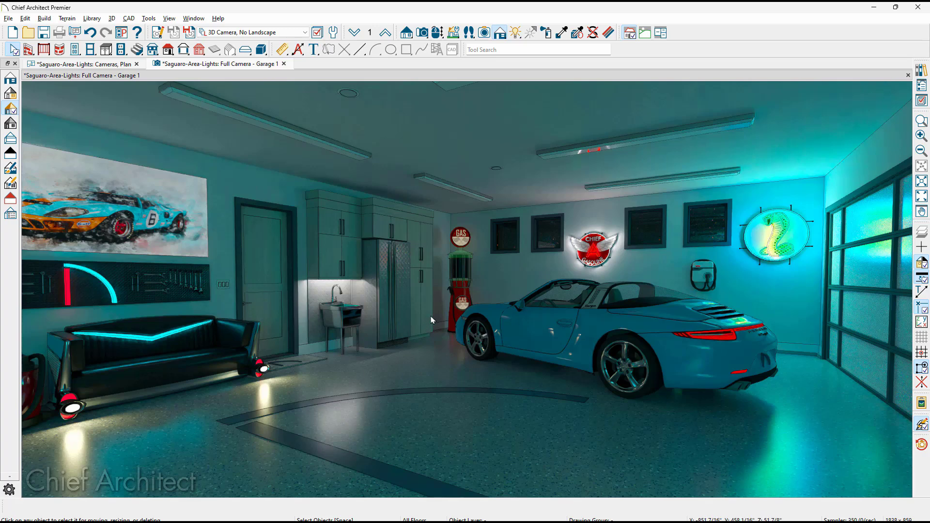
Find the existing gas pump's Old Gas Pump item in the library and place a copy on the open garage floor.
left_click(455, 300)
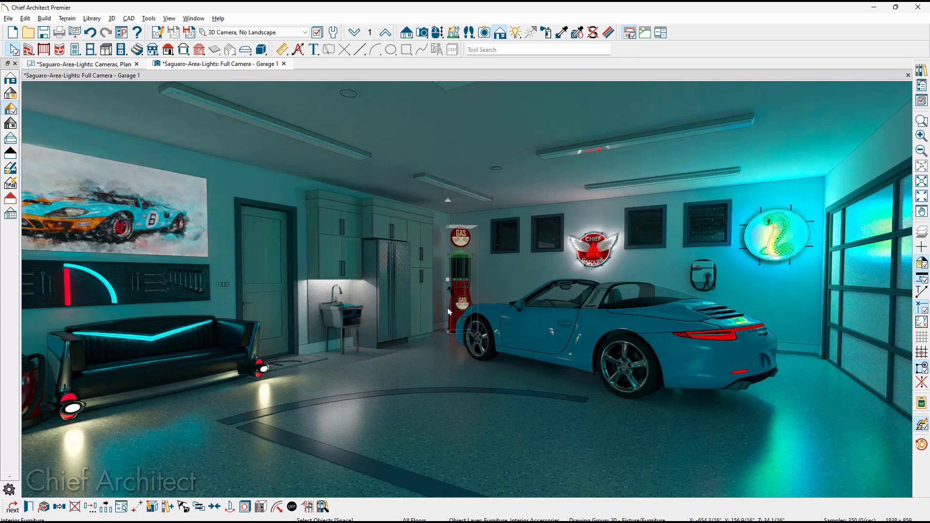
left_click(324, 506)
left_click(37, 286)
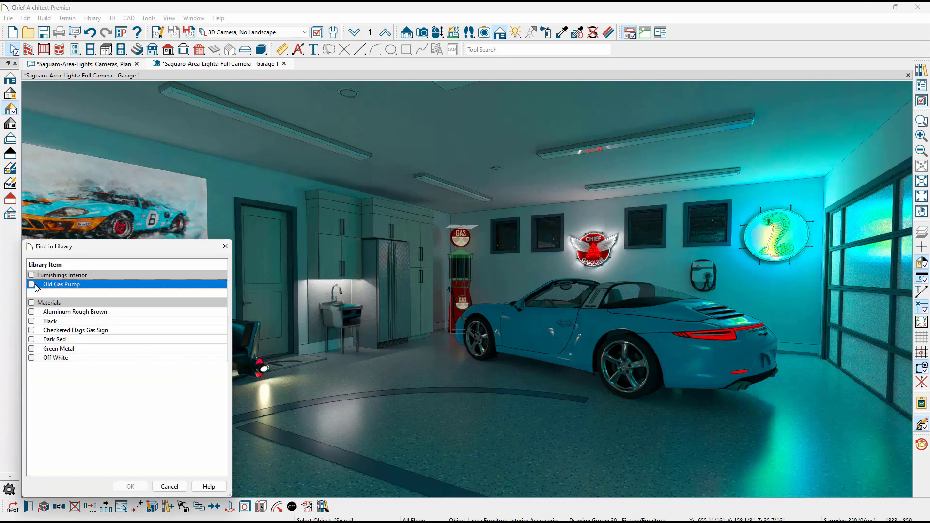
left_click(31, 285)
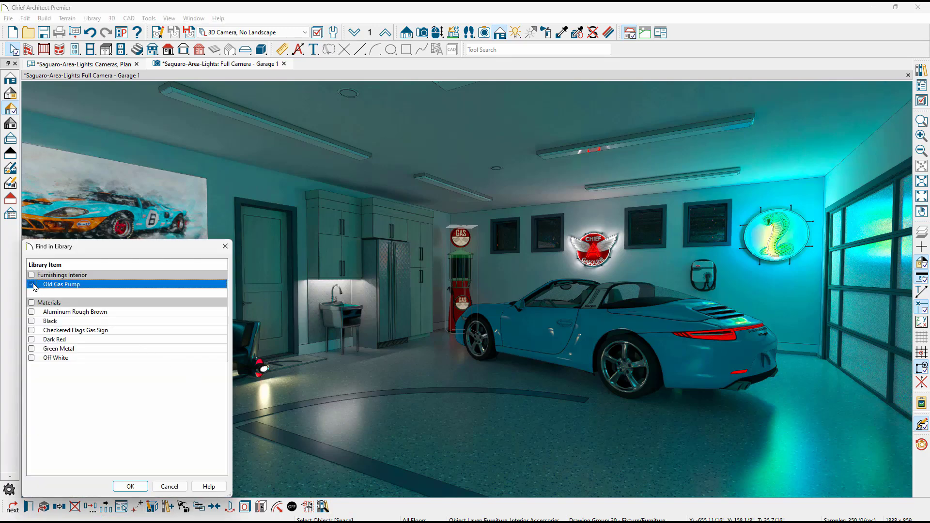
left_click(130, 486)
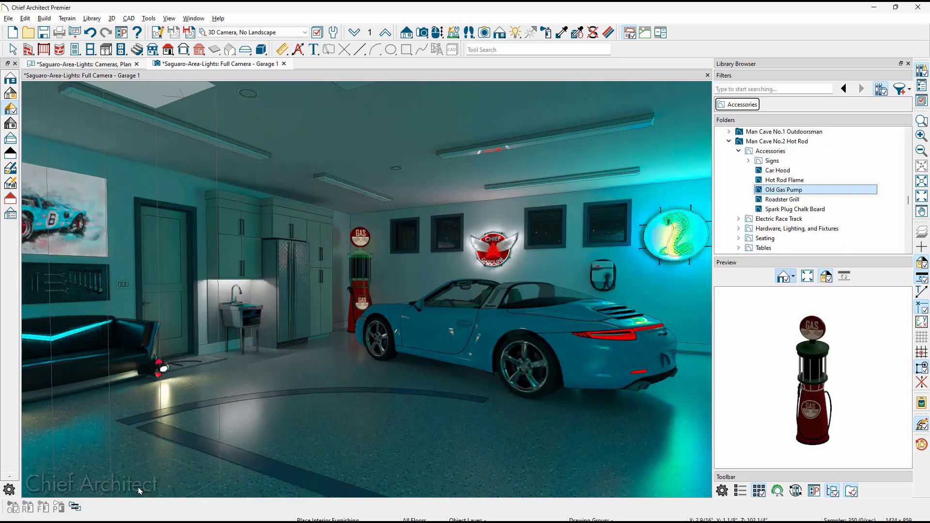
left_click(297, 430)
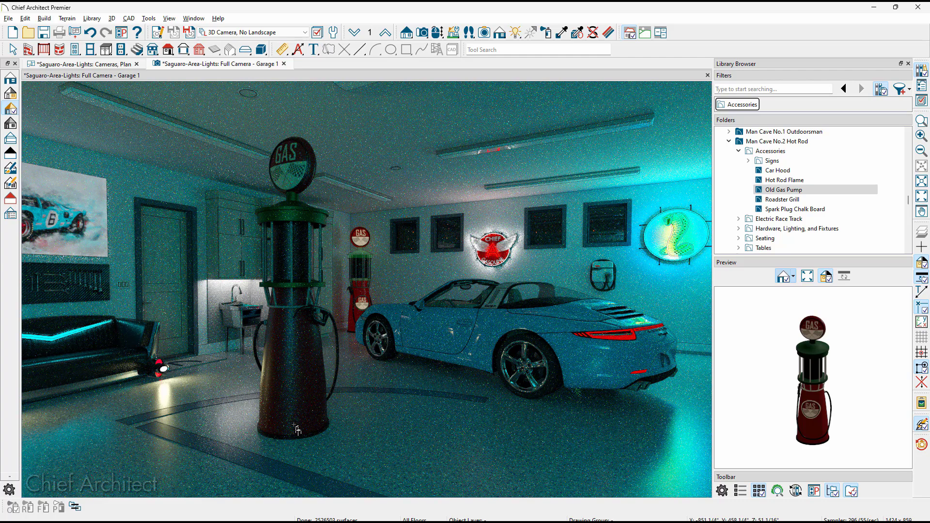
key("Escape")
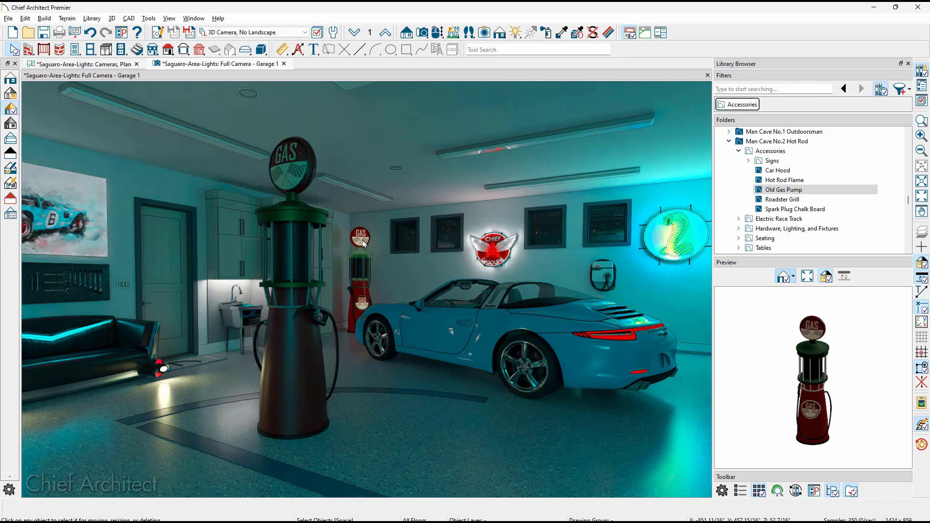
Copy the Dark Red material from the existing gas pump's body onto the body of the new pump.
left_click(562, 33)
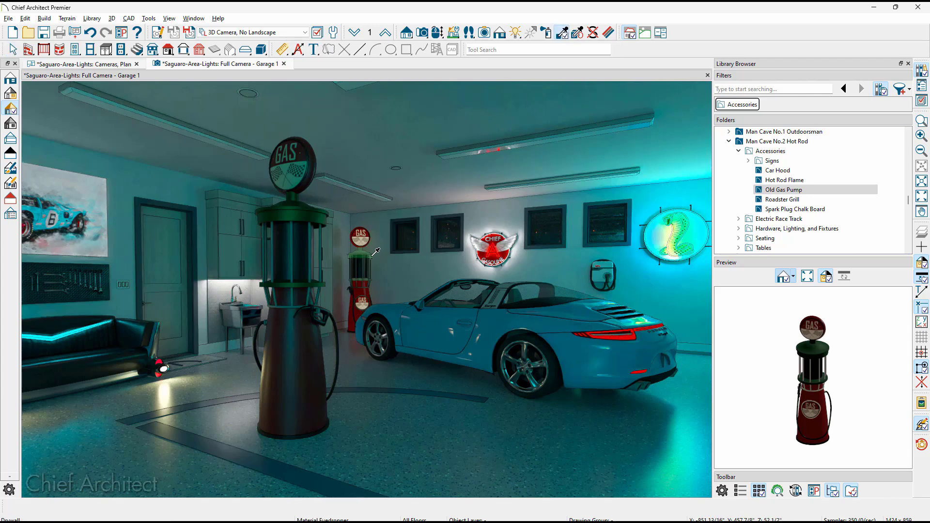
left_click(367, 286)
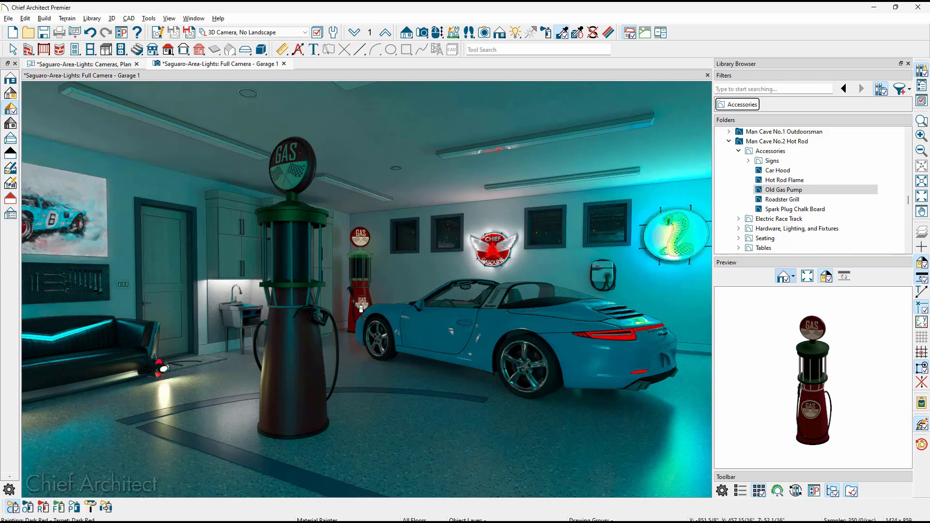
left_click(313, 363)
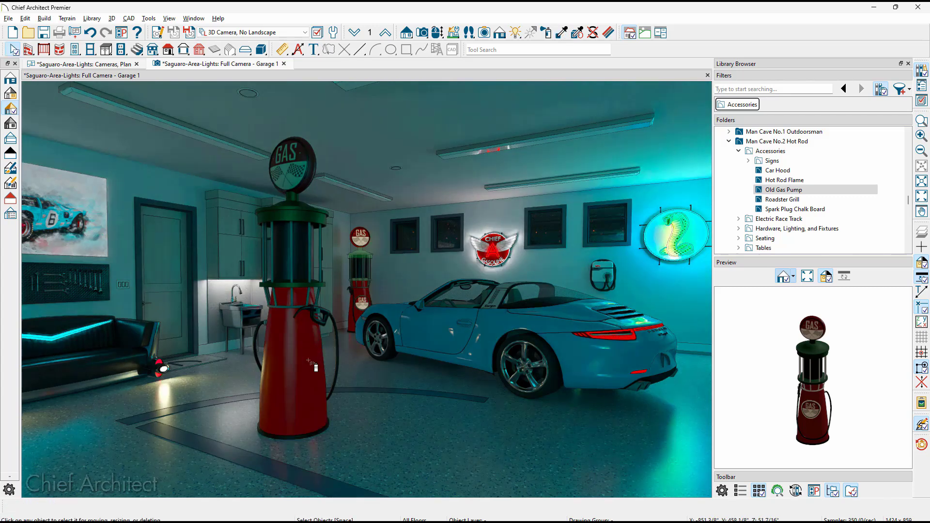
key("space")
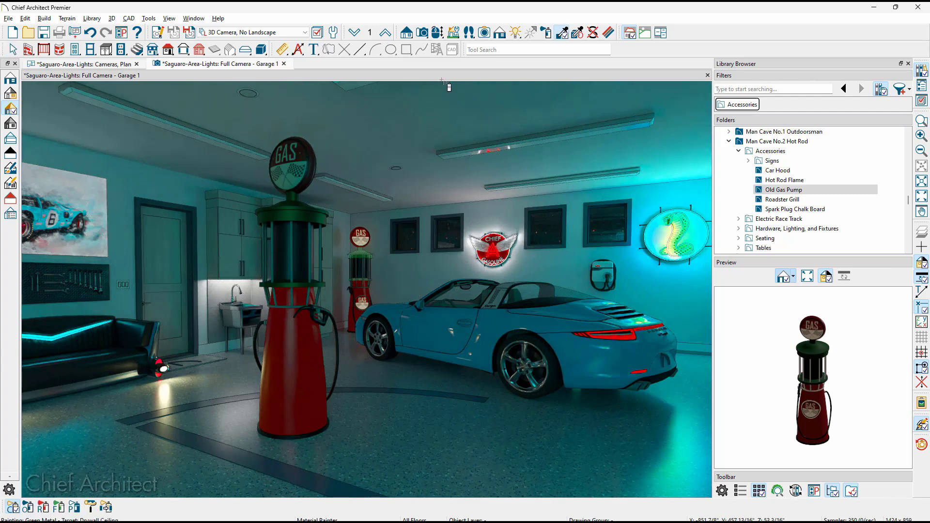
Copy the Green Metal and Checkered Flags Gas Sign materials from the existing pump onto the new pump's accents and sign.
left_click(562, 33)
left_click(364, 251)
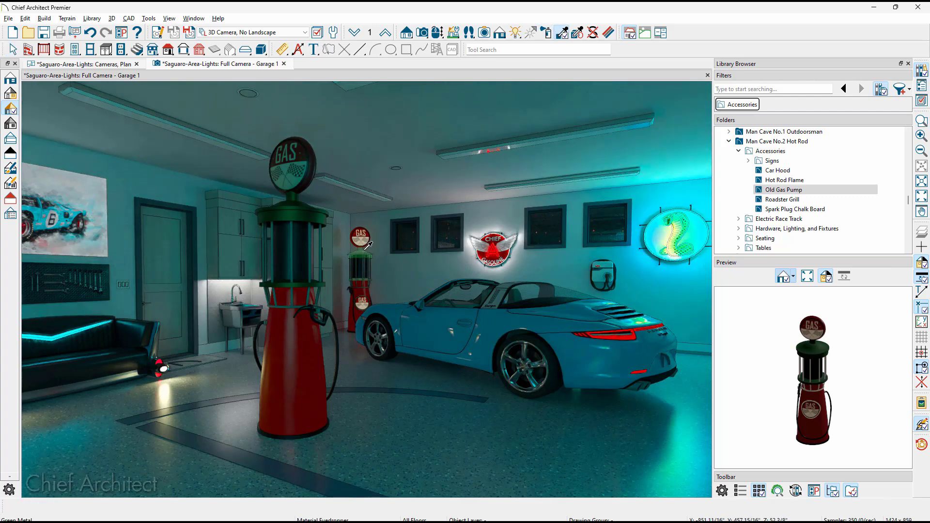
left_click(304, 220)
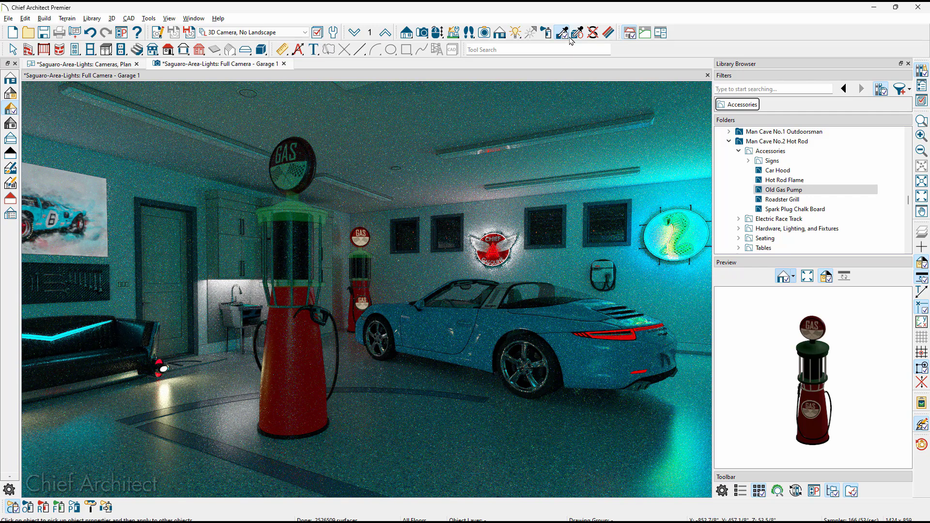
left_click(293, 188)
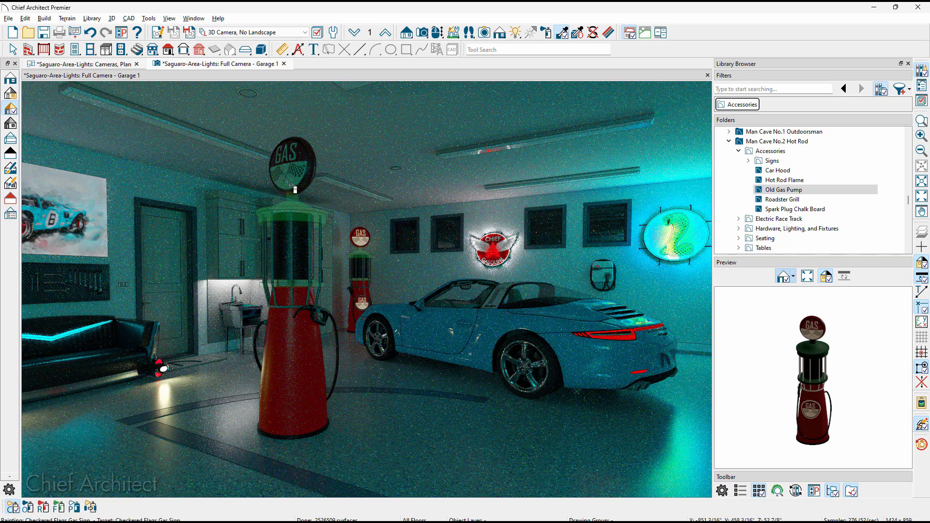
left_click(301, 181)
key("space")
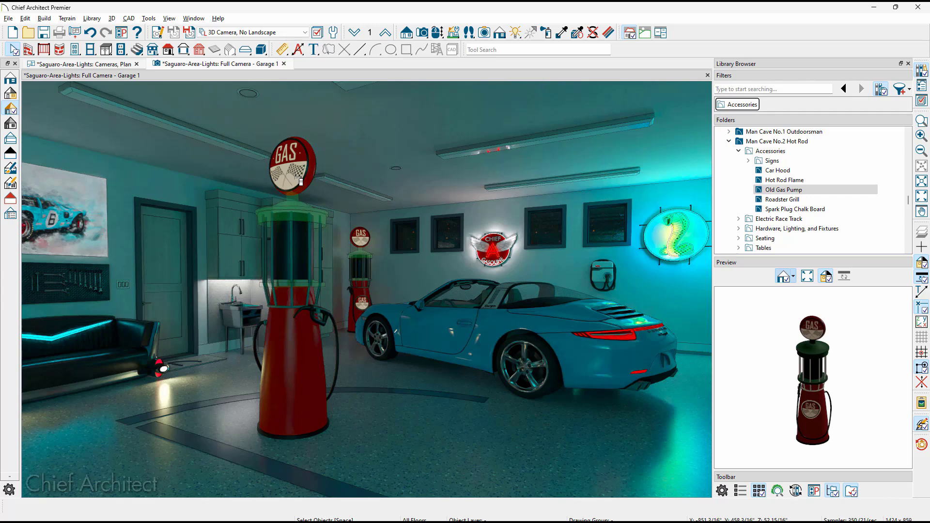
Turn off all light sources of the new gas pump in the camera view.
left_click(294, 178)
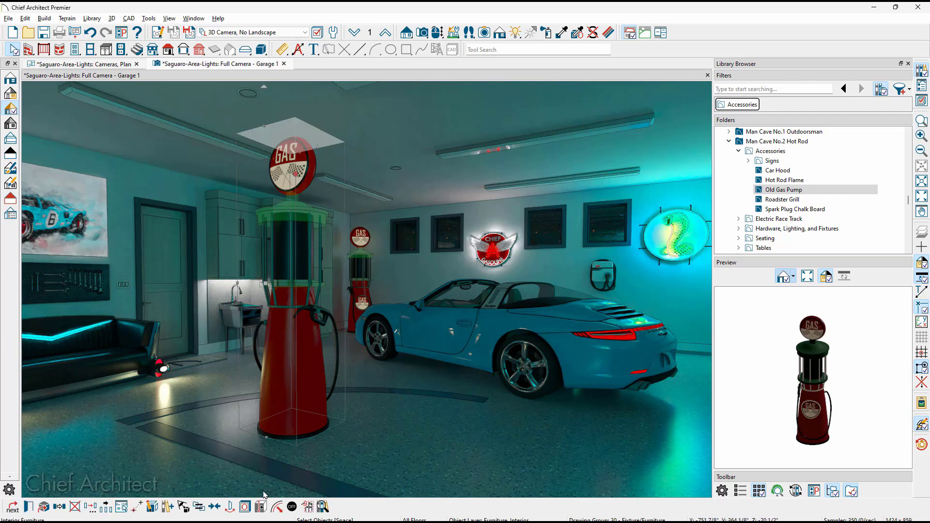
left_click(293, 507)
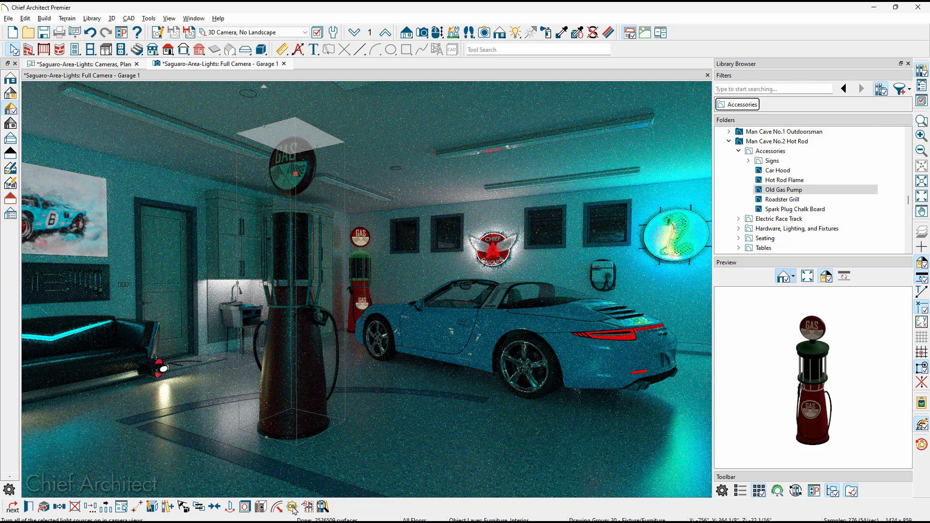
key("Escape")
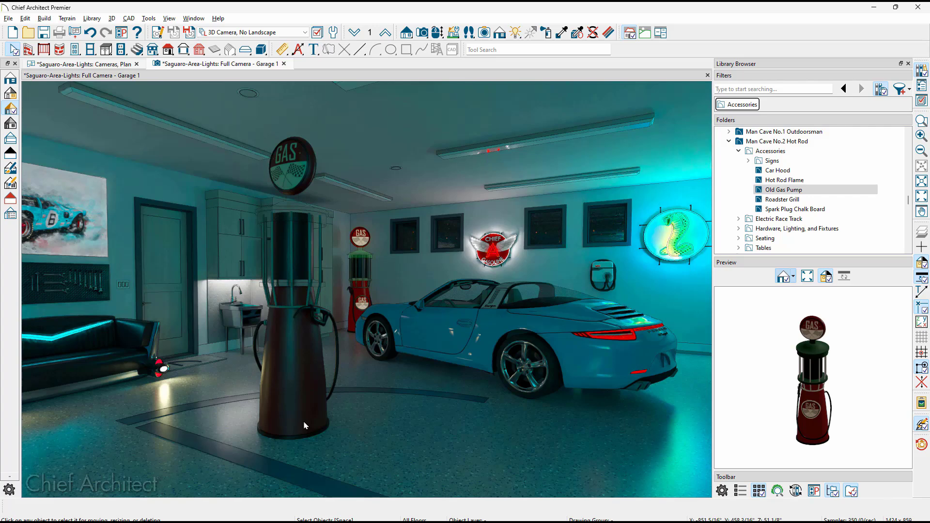
Turn the new gas pump's light sources back on in the camera view.
left_click(305, 426)
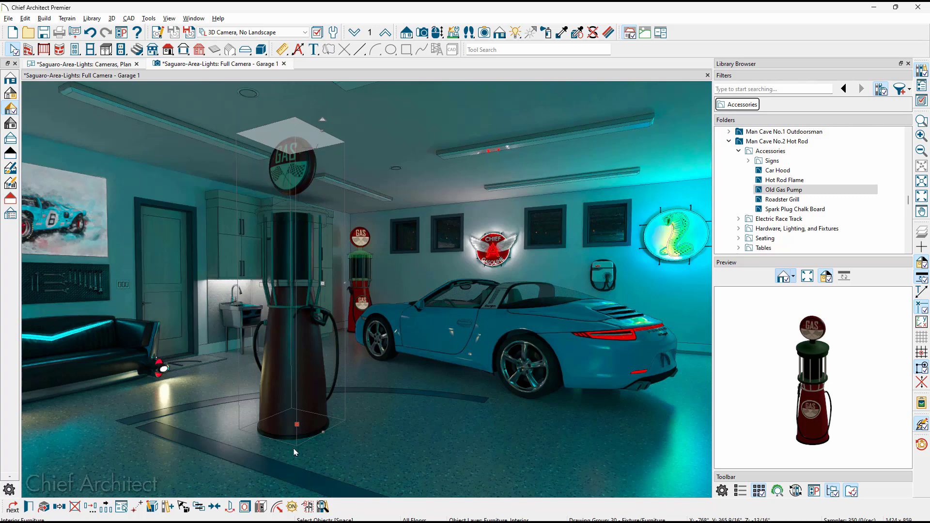
left_click(292, 507)
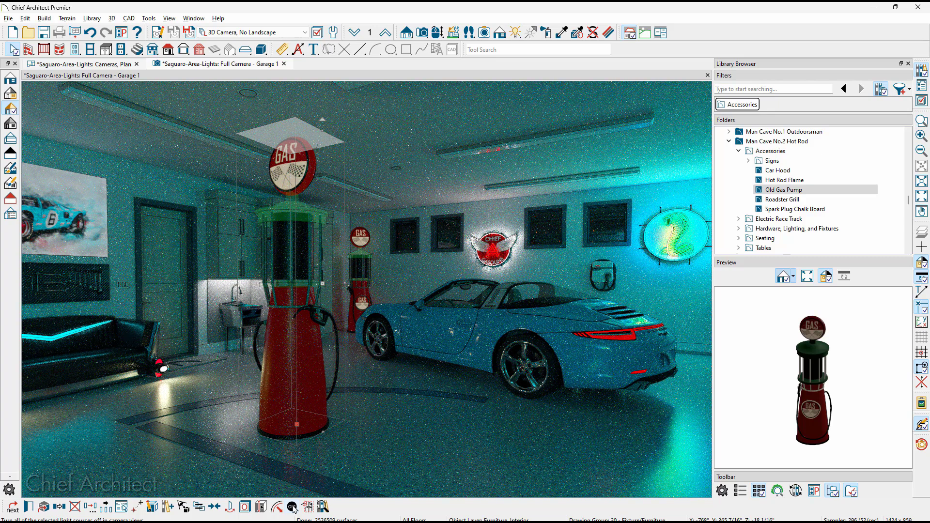
key("Escape")
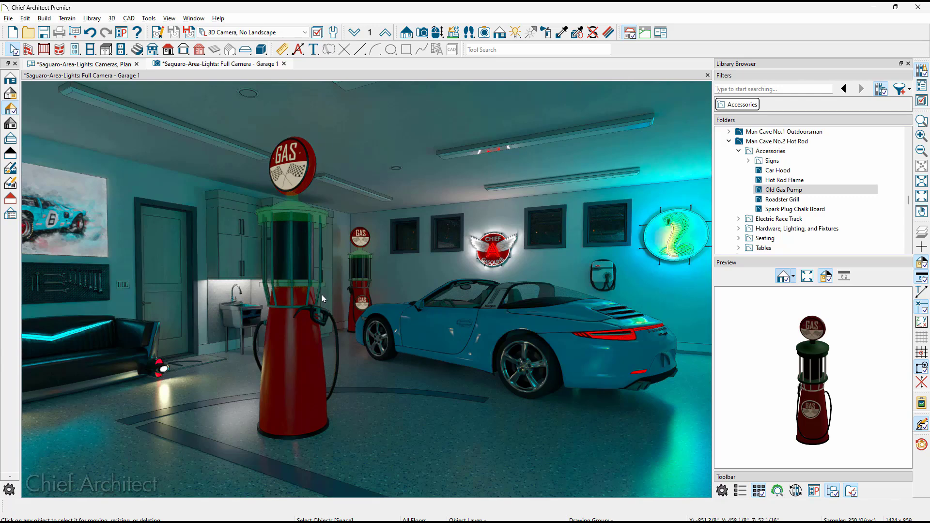
Open Adjust Lights for the Garage 1 camera and examine the emissive materials of the Old Gas Pump on floor 1.
left_click(158, 33)
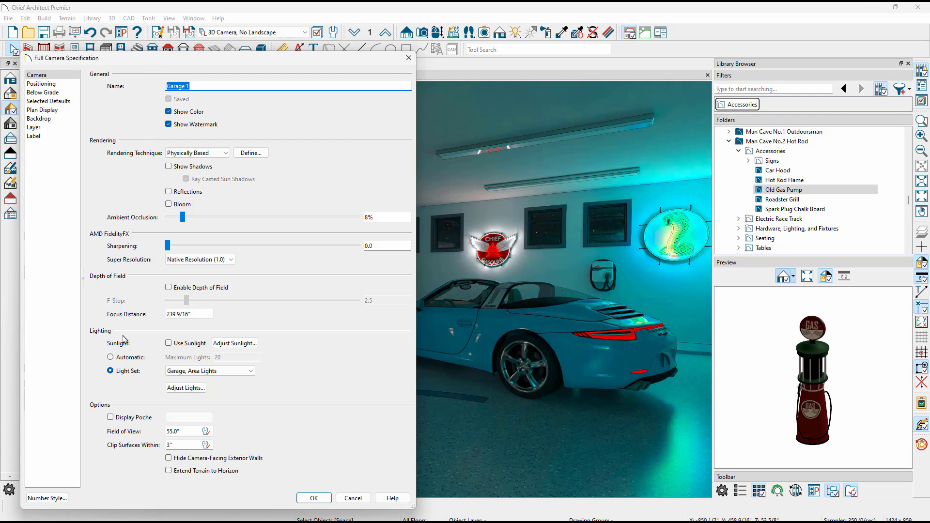
left_click(195, 391)
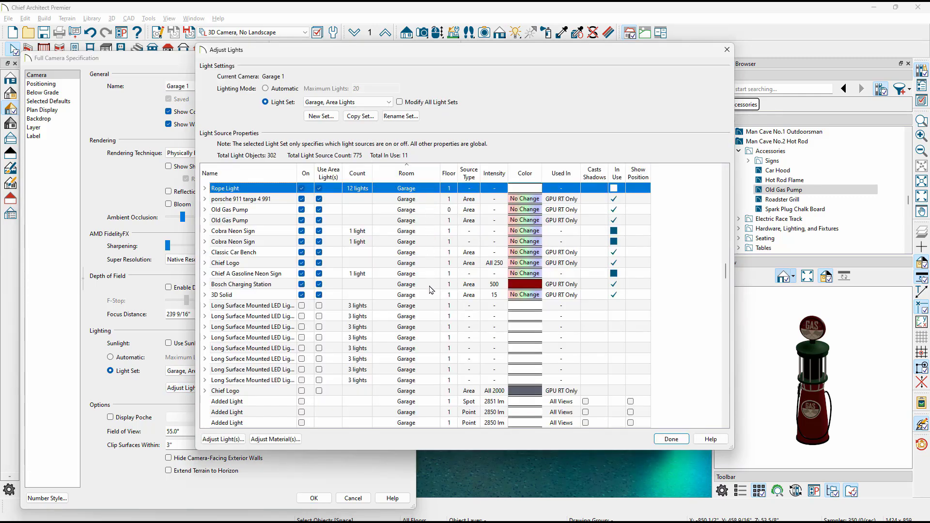
left_click_drag(726, 425, 727, 426)
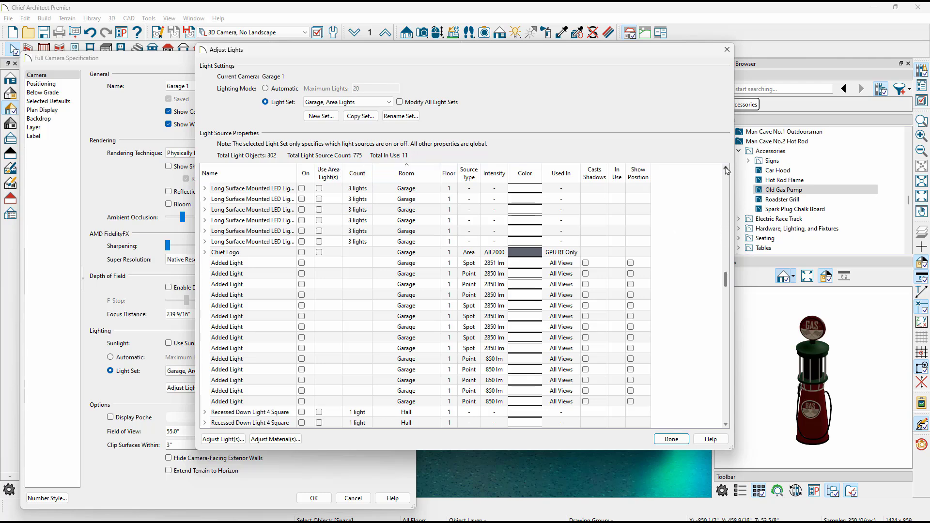
left_click_drag(726, 168, 726, 169)
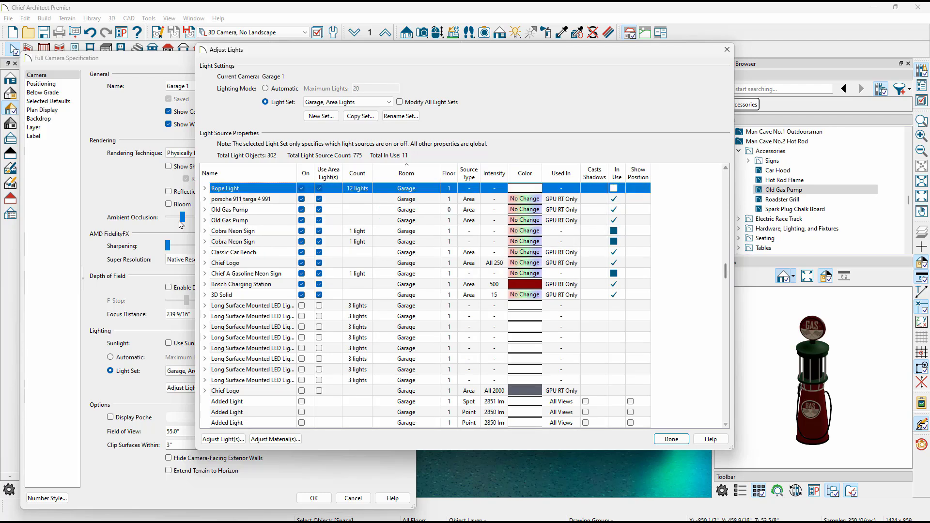
left_click(204, 221)
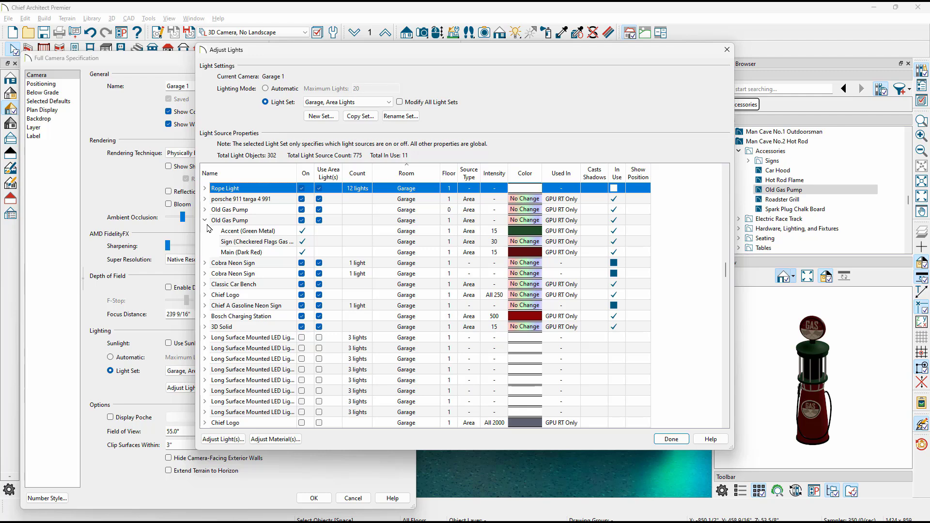
Switch the floor 1 Old Gas Pump off and back on in the "Garage, Area Lights" light set.
left_click(284, 254)
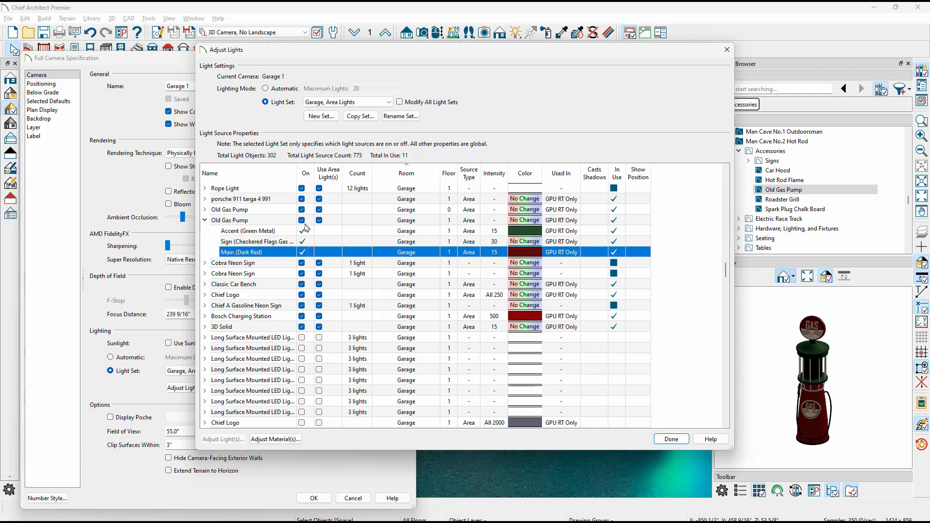
left_click(302, 221)
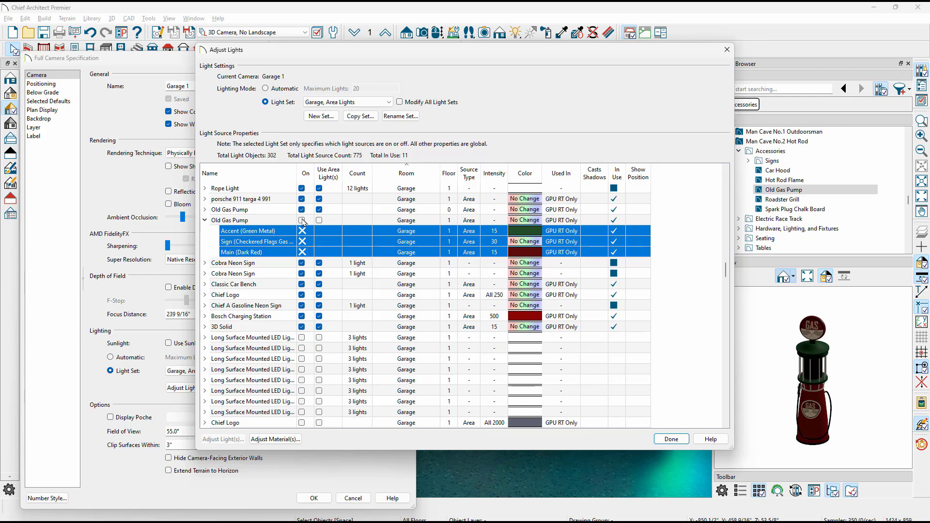
left_click(302, 221)
Switch on the first Long Surface Mounted LED light with its punctual lights and light lens, and apply it to the camera view.
left_click(205, 338)
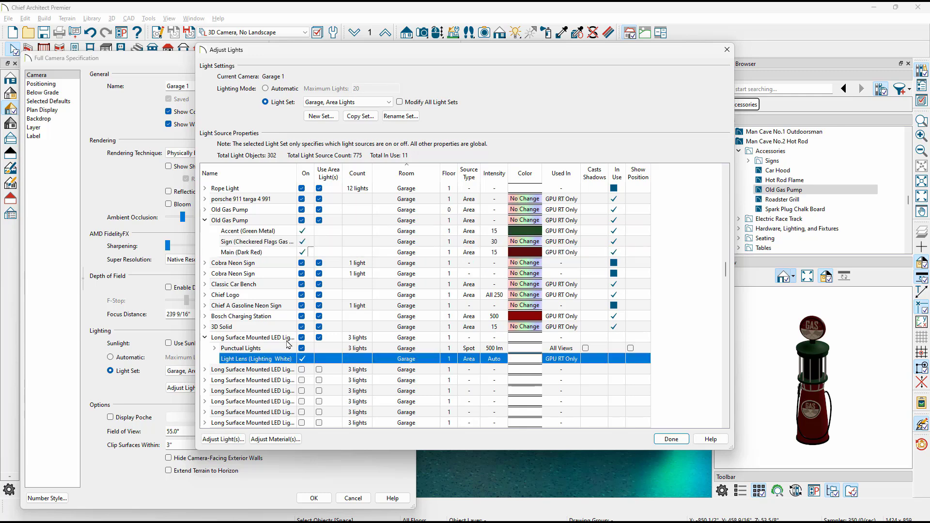
left_click(302, 338)
left_click(213, 349)
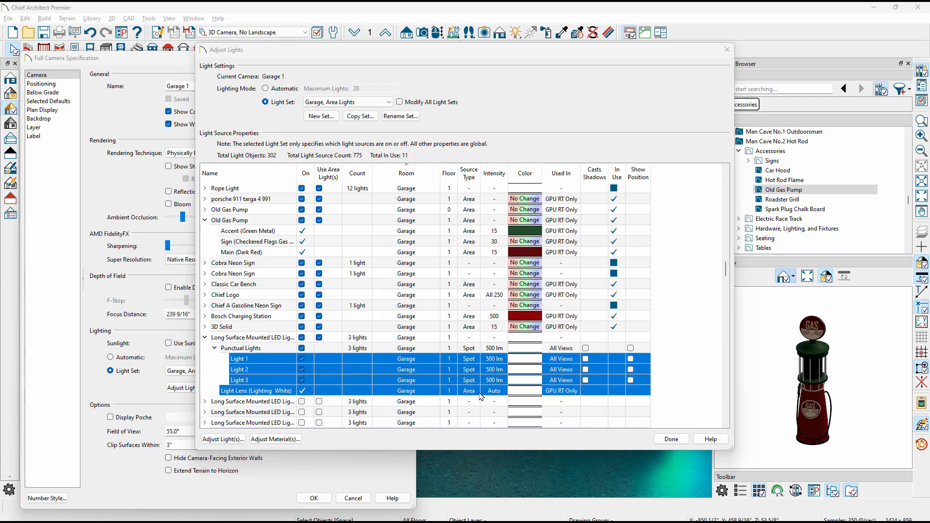
left_click(660, 440)
left_click(321, 498)
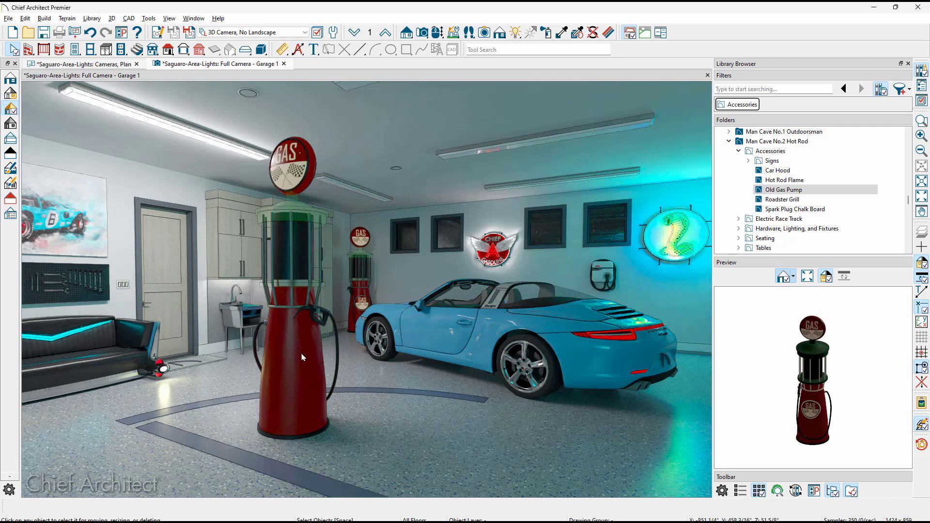
Open the lit ceiling LED fixture's specification and examine the intensity choices in Light 1's light data.
double_click(232, 153)
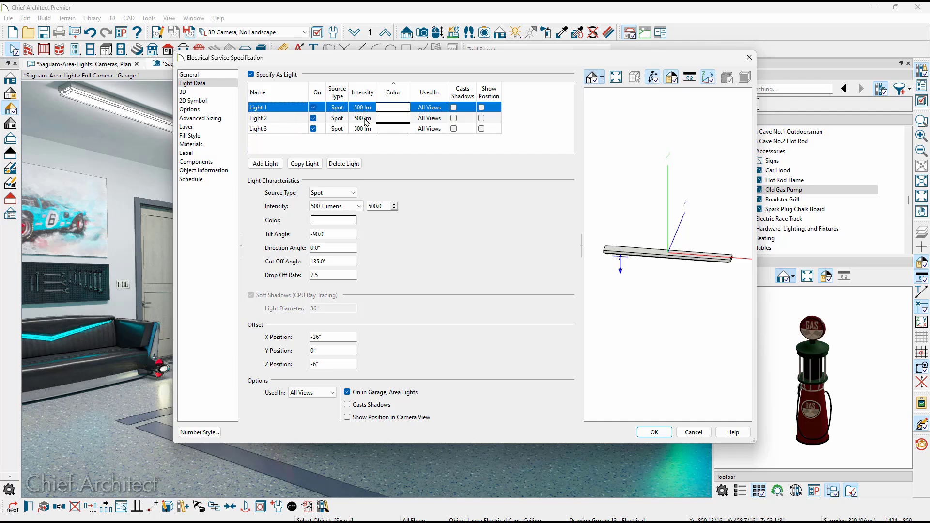
left_click(361, 207)
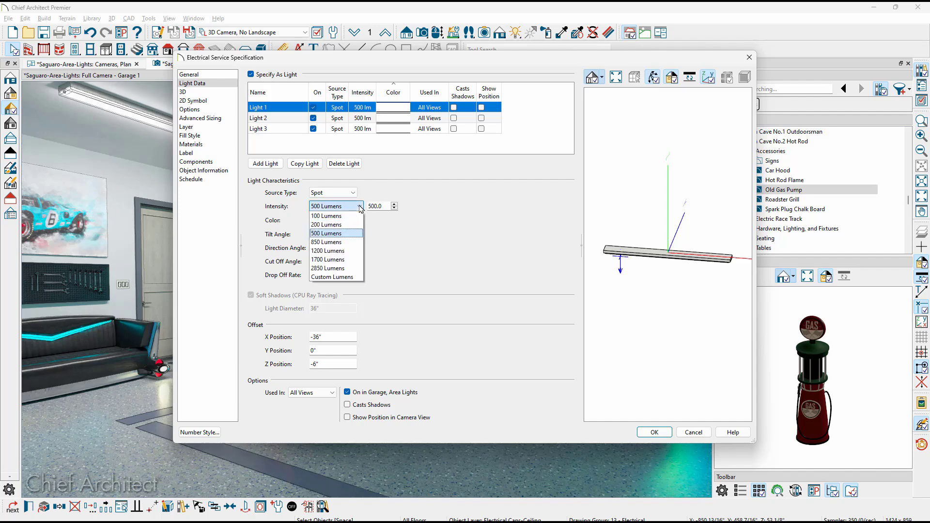
left_click(361, 207)
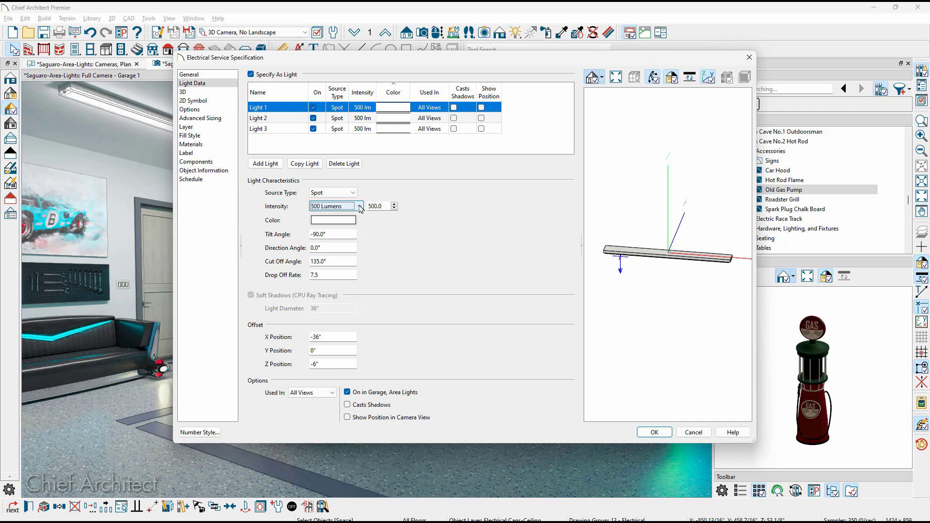
Examine the emissive properties of the LED fixture's Light Lens material, cancel the material dialogs and return to the fixture's light data.
left_click(205, 146)
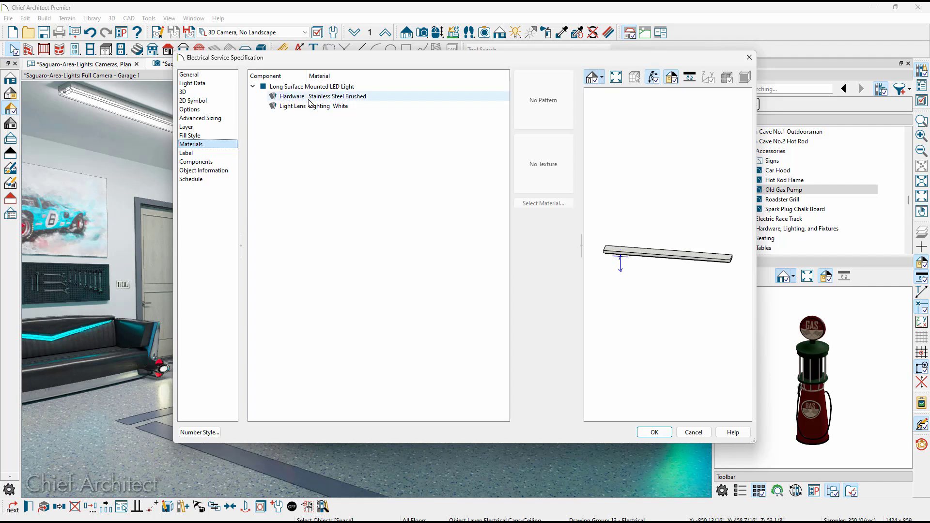
left_click(311, 106)
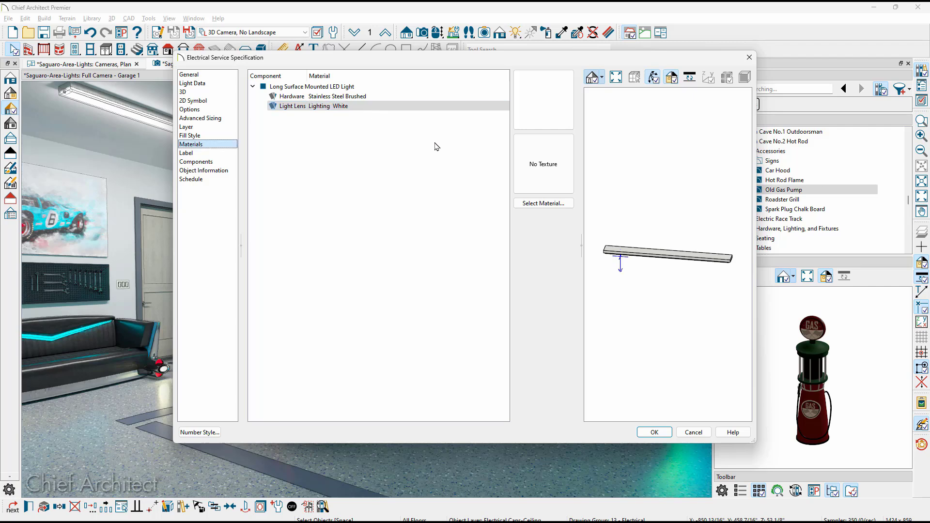
left_click(524, 204)
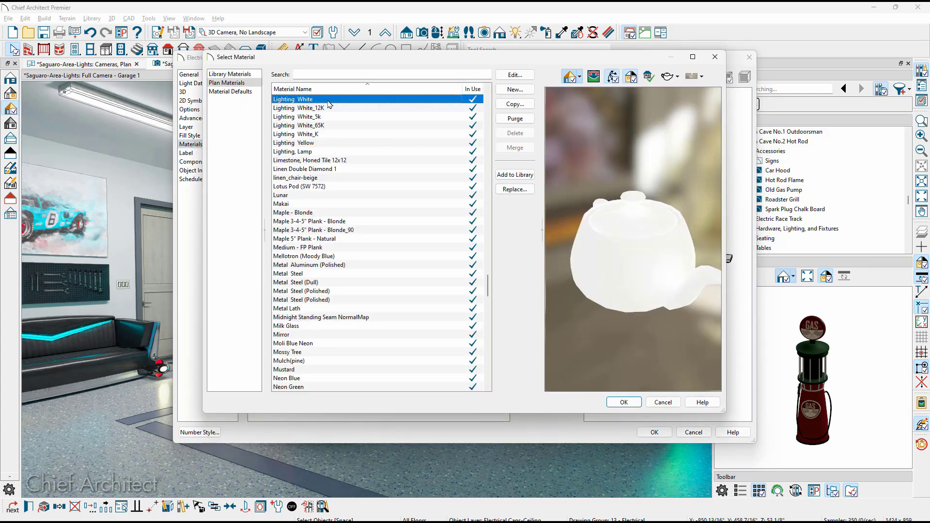
left_click(531, 76)
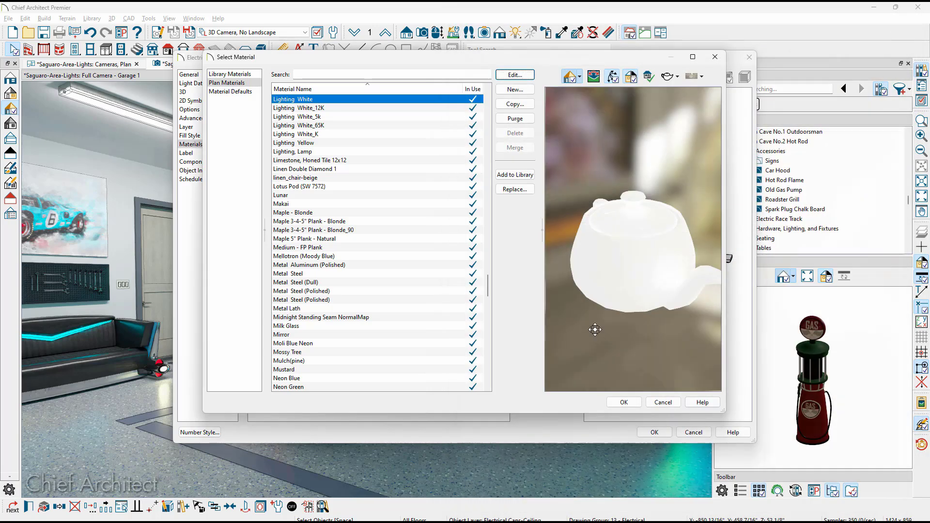
left_click(815, 516)
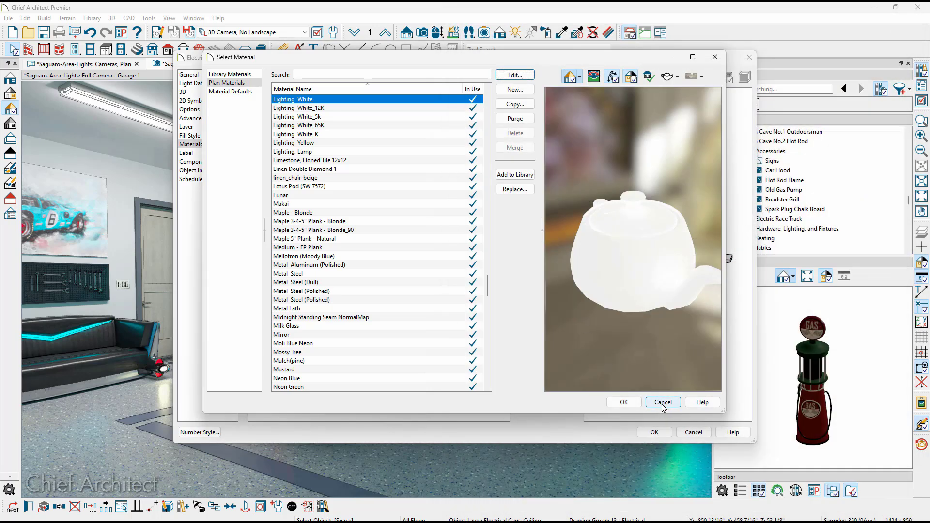
left_click(663, 403)
left_click(208, 84)
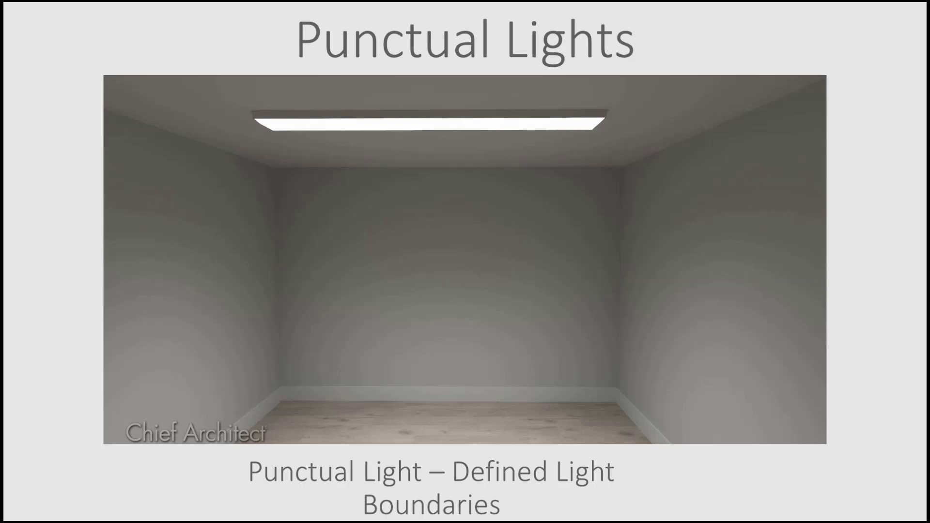
key("Right")
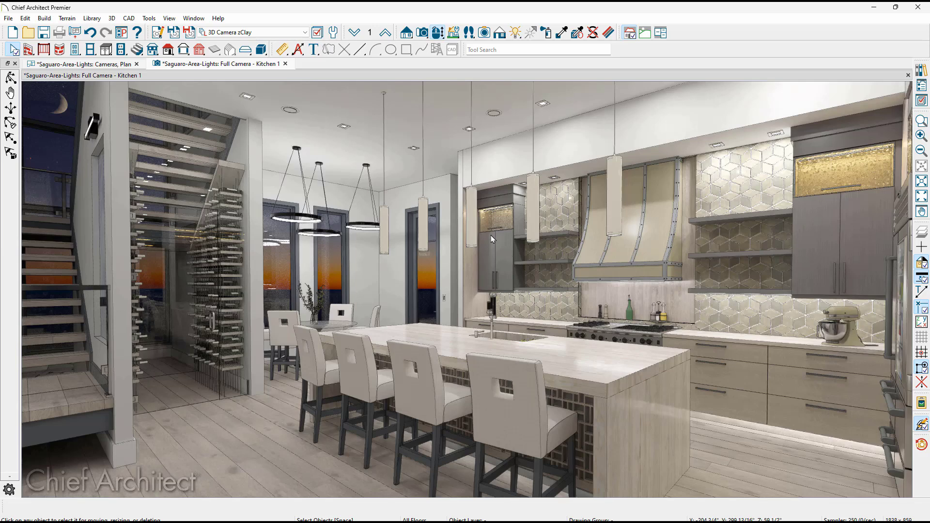
Expose the rope light behind the glass front of the wall cabinet beside the range hood and open the rope light's specification.
left_click(508, 223)
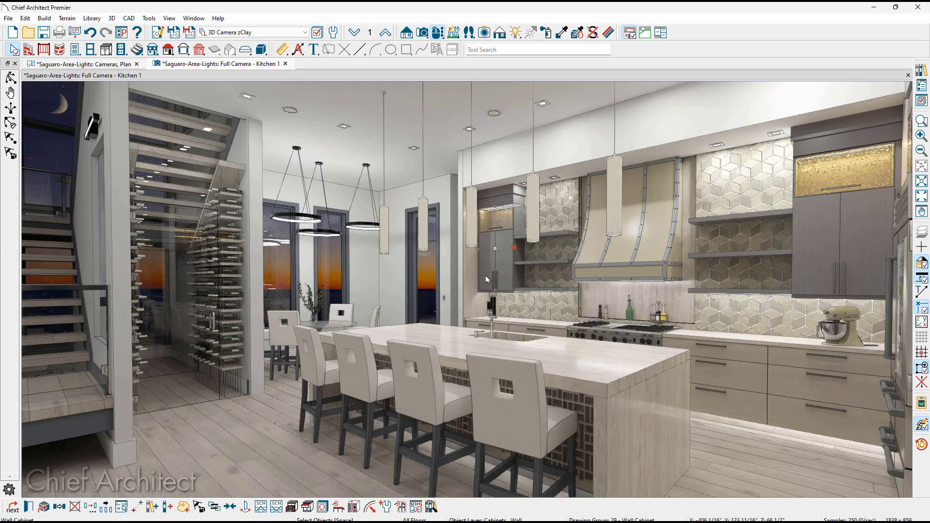
left_click(296, 507)
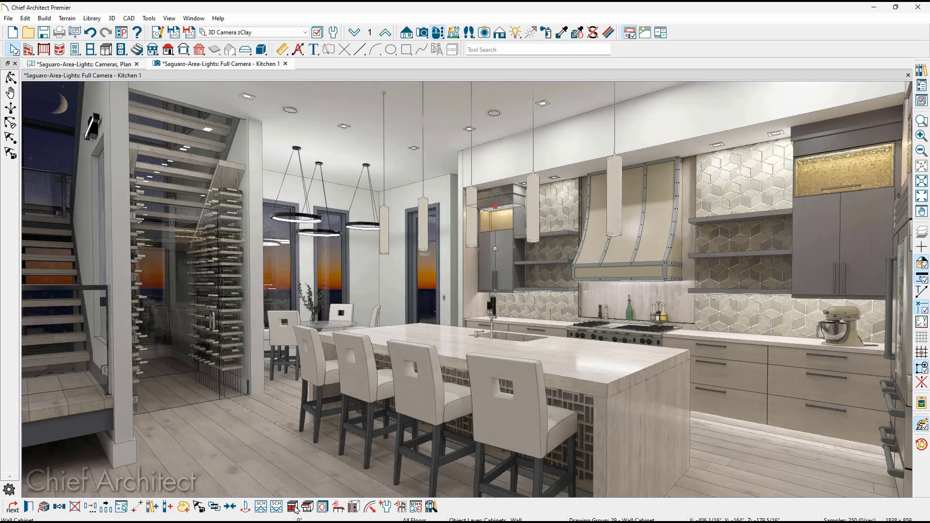
left_click(492, 213)
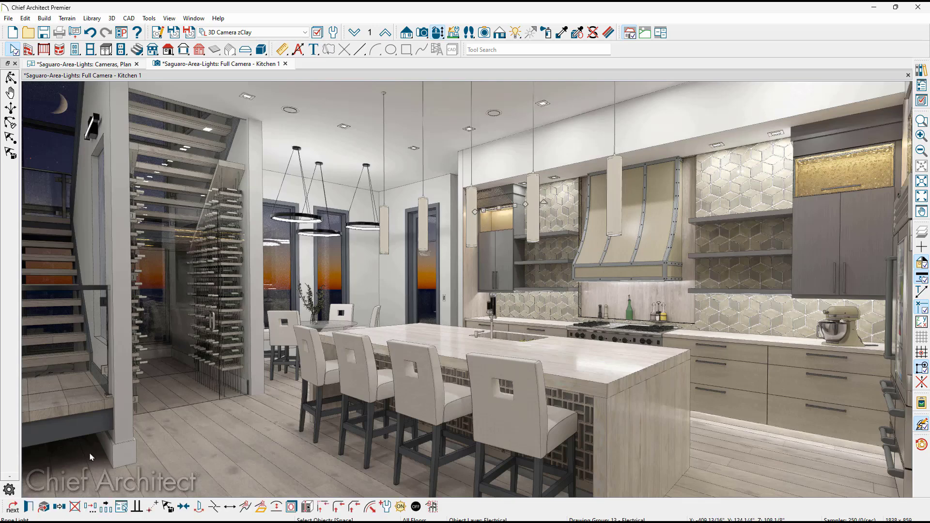
left_click(29, 506)
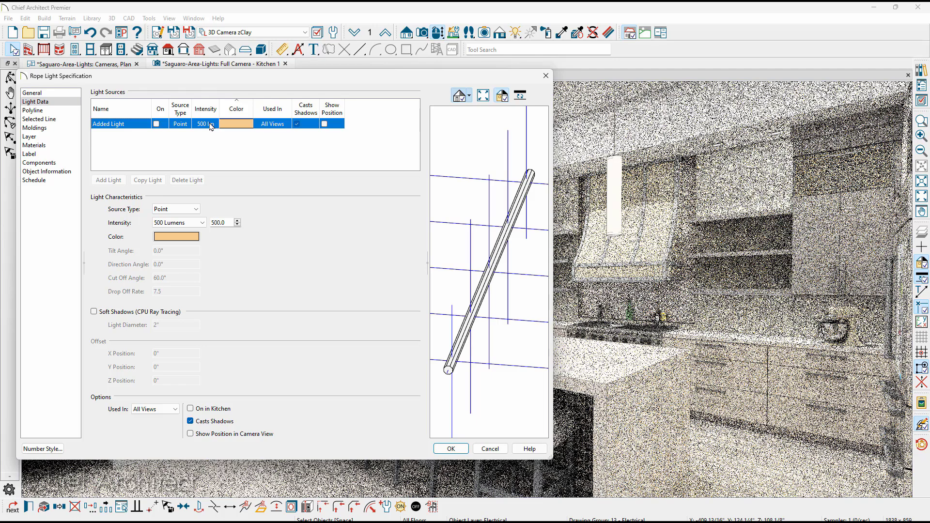
Examine the emissive properties of the rope light's Molding material, compare them with its light data and cancel the dialogs.
left_click(54, 146)
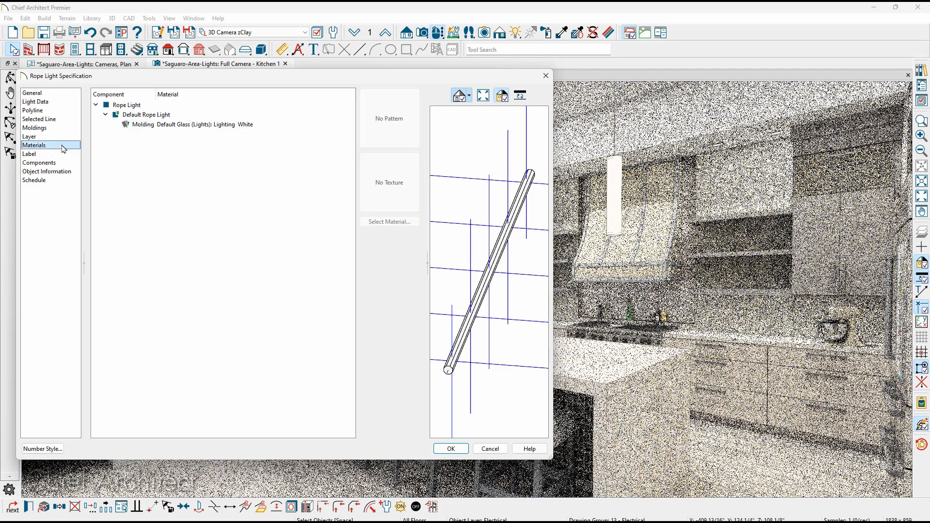
left_click(135, 127)
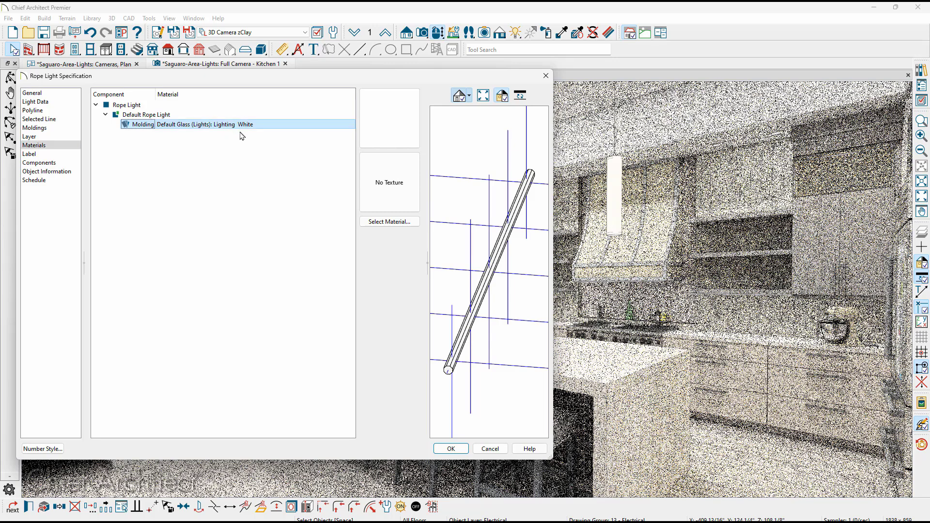
left_click(372, 222)
left_click(508, 76)
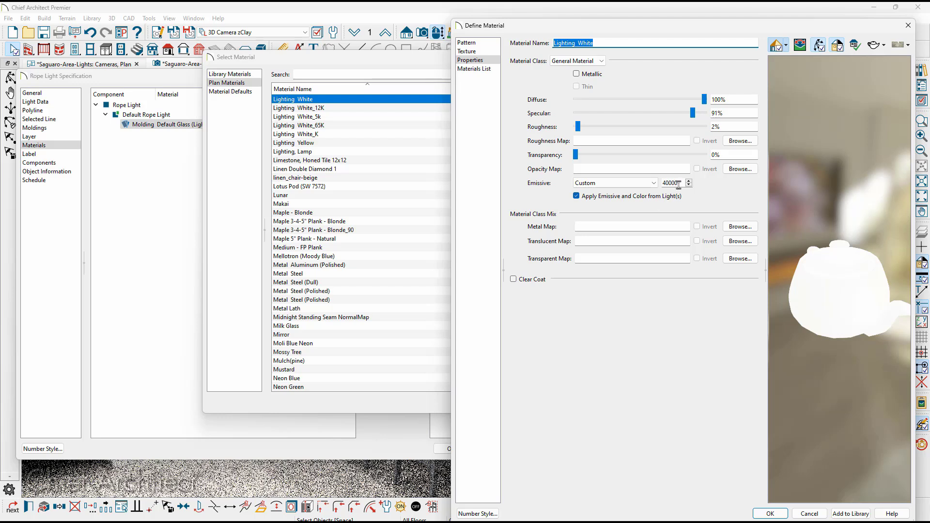
left_click(809, 514)
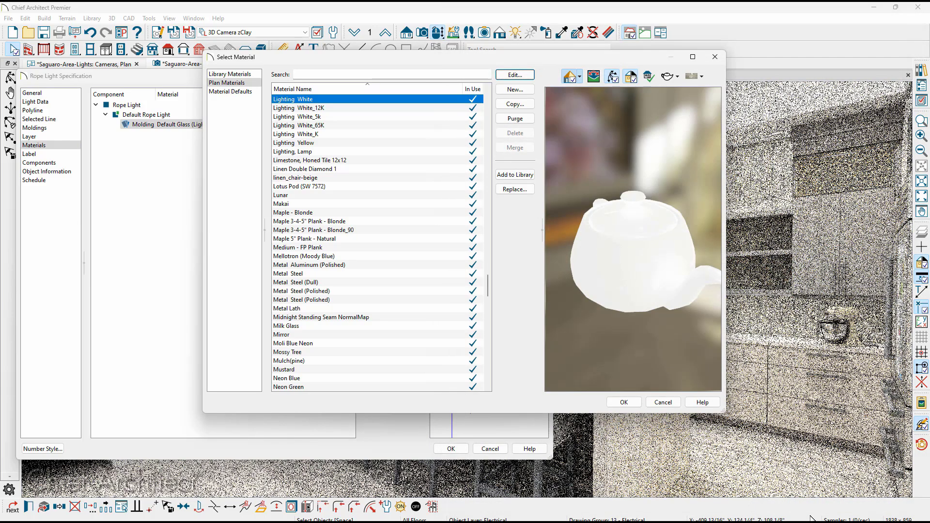
left_click(663, 402)
left_click(48, 102)
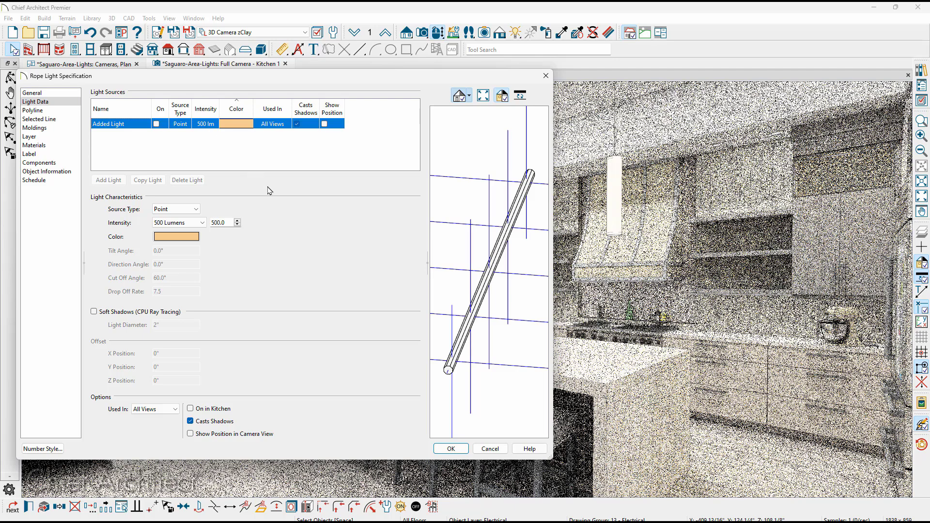
left_click(486, 450)
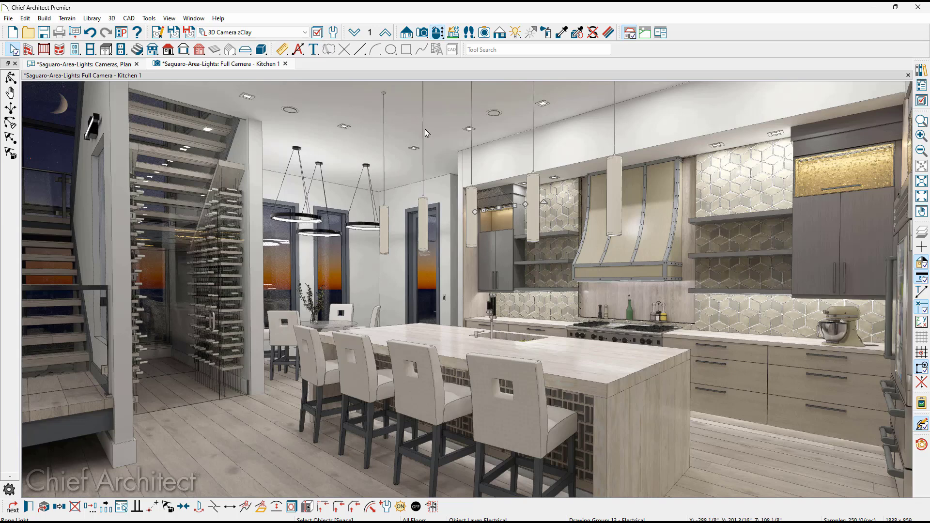
Examine the emissive material of the dining area's ring pendants and one pendant's light data, cancelling both dialogs.
left_click(609, 33)
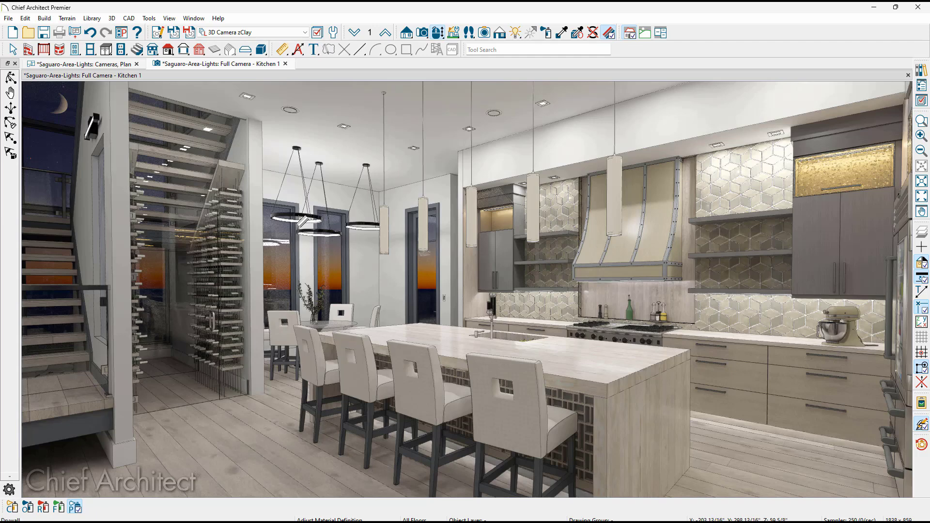
left_click(306, 224)
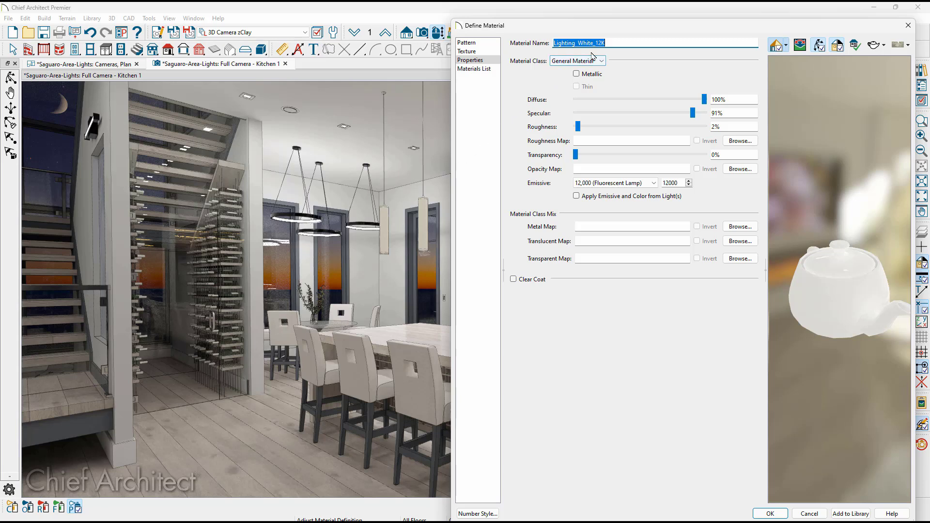
left_click(616, 45)
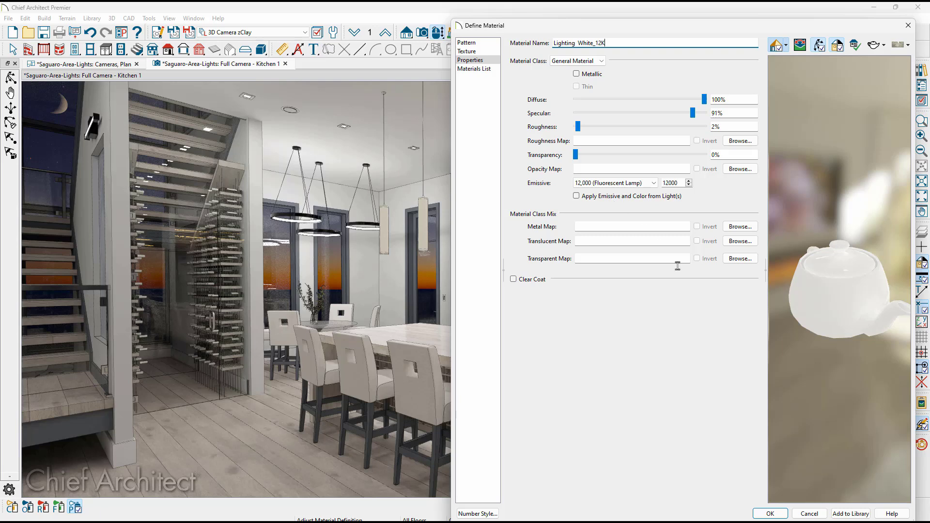
left_click(810, 514)
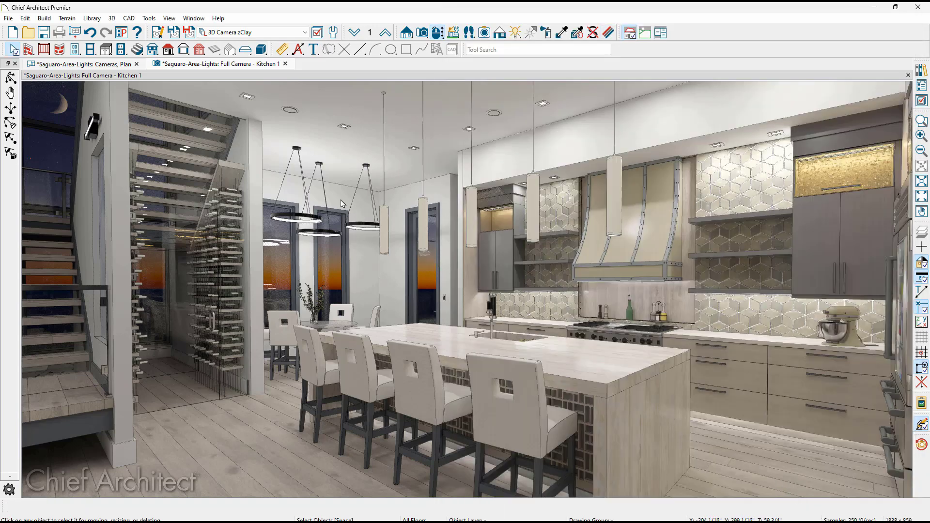
double_click(367, 170)
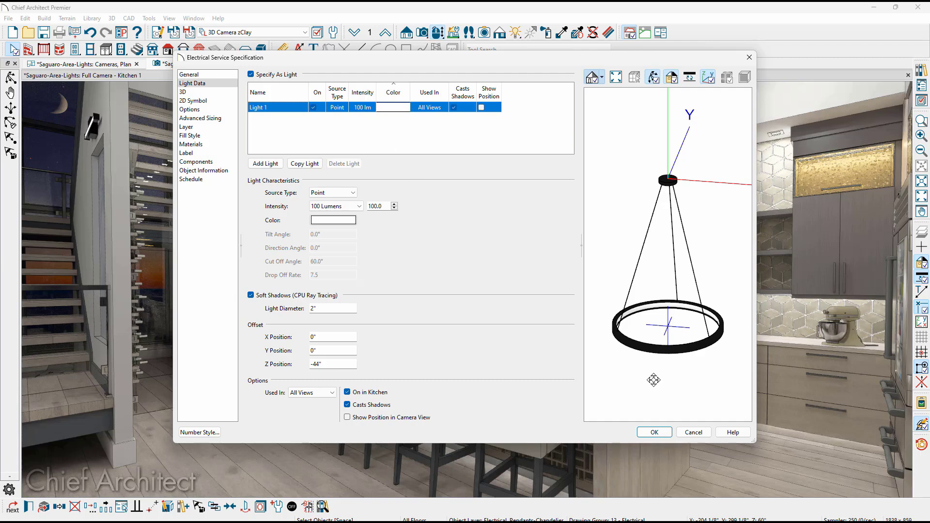
left_click(694, 433)
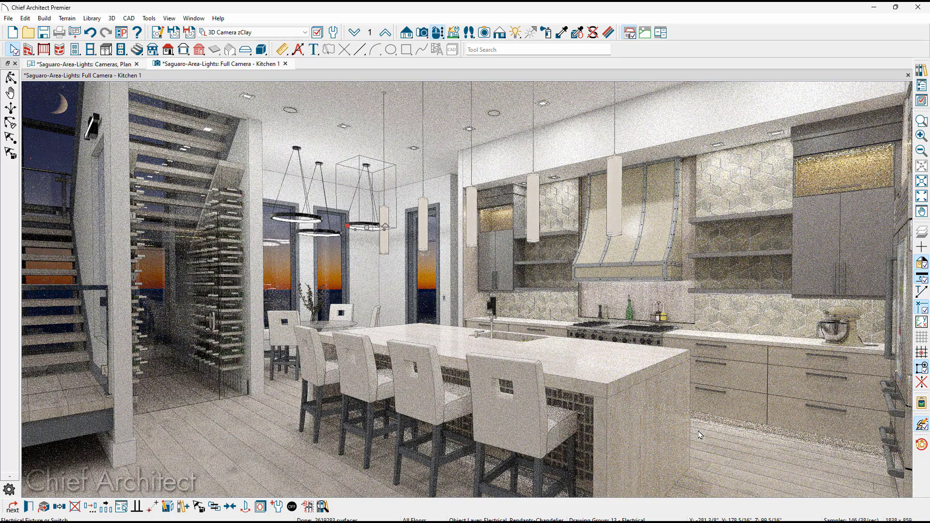
Switch the Kitchen 1 camera to the Standard rendering technique and back to Physically Based (Ray Trace).
left_click(504, 34)
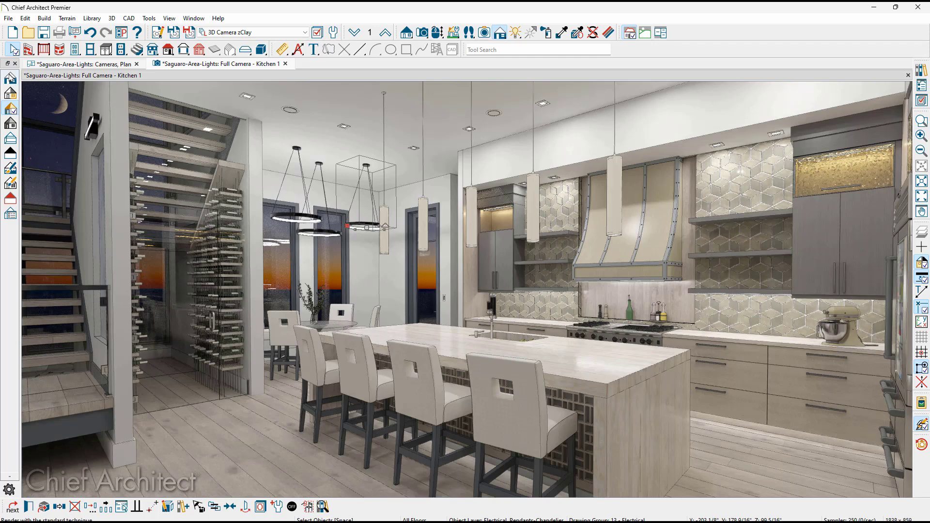
left_click(11, 78)
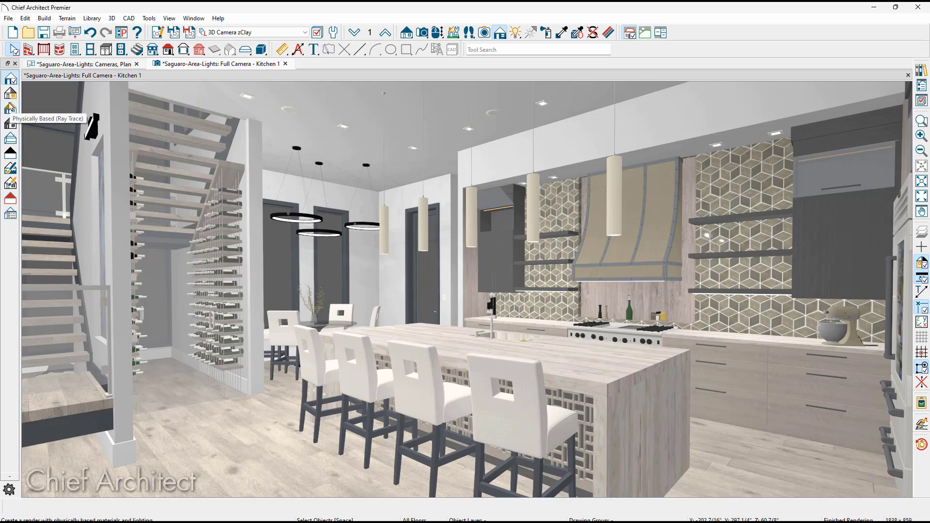
left_click(10, 107)
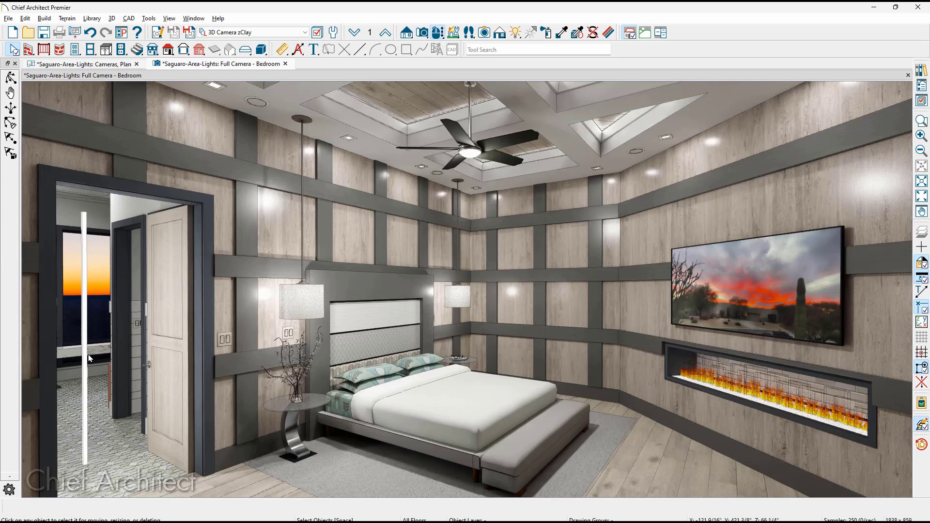
Examine the texture and emissive setting of the bedroom television's picture material and the emissive setting of the fireplace flames, cancelling both dialogs.
left_click(608, 32)
left_click(609, 33)
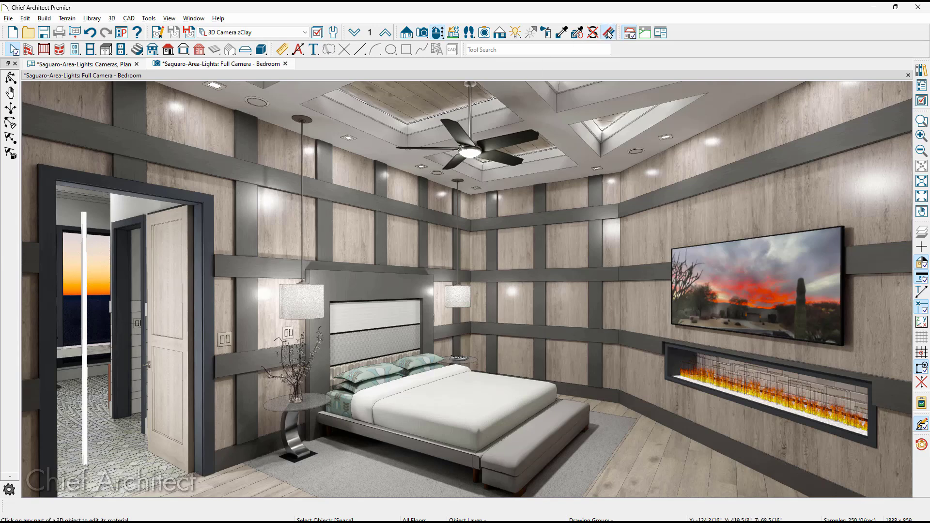
left_click(773, 262)
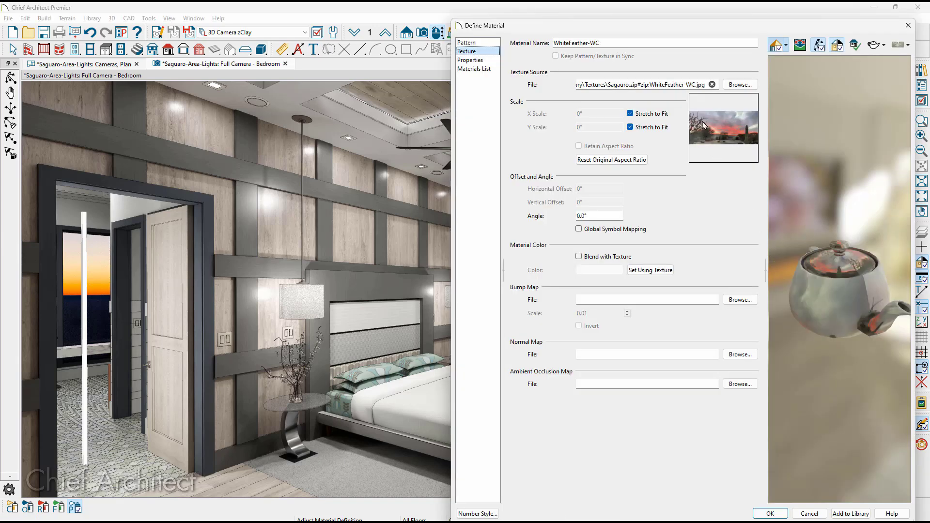
left_click(486, 64)
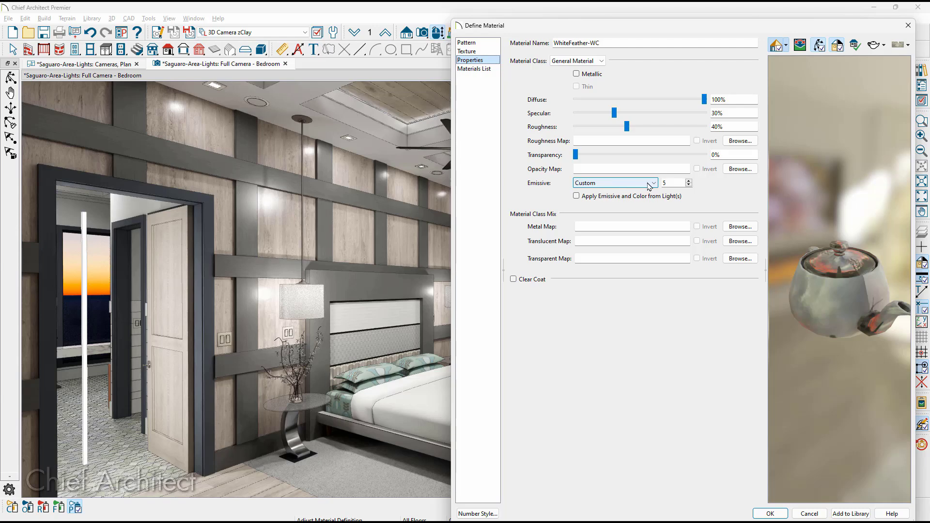
left_click(809, 514)
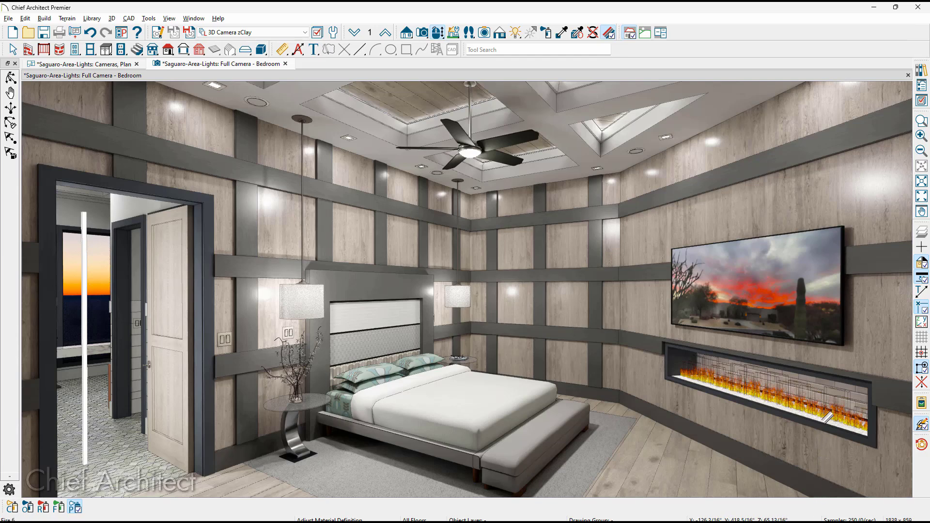
left_click(827, 417)
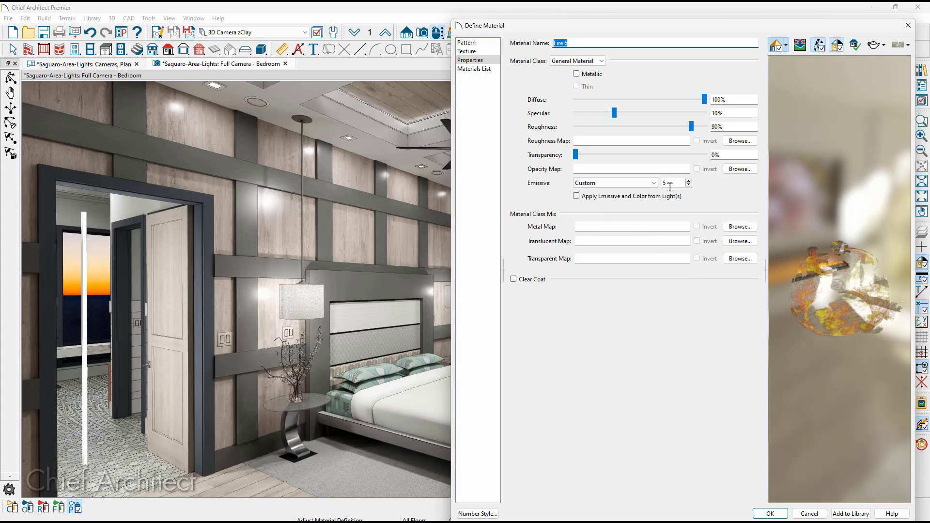
left_click(810, 516)
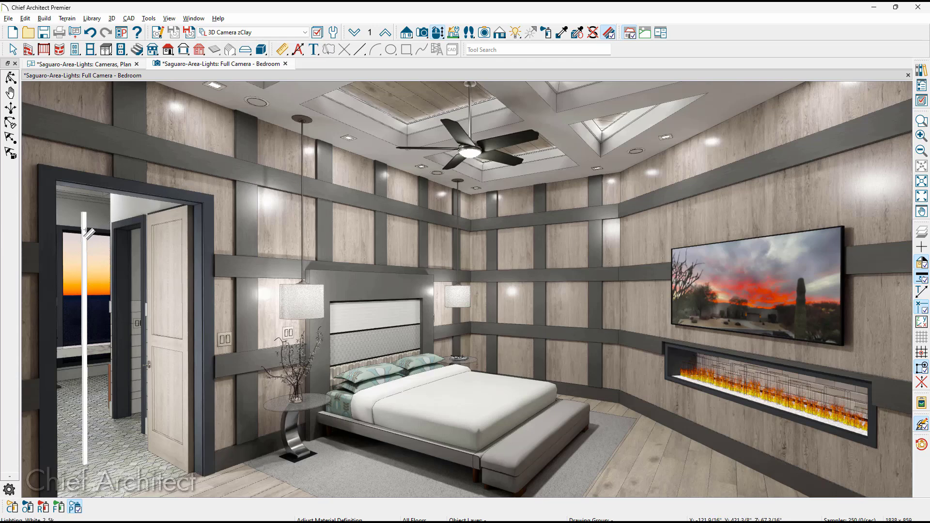
Examine the emissive setting of the vertical light's material in the room beyond the bedroom doorway and cancel the dialog.
left_click(84, 231)
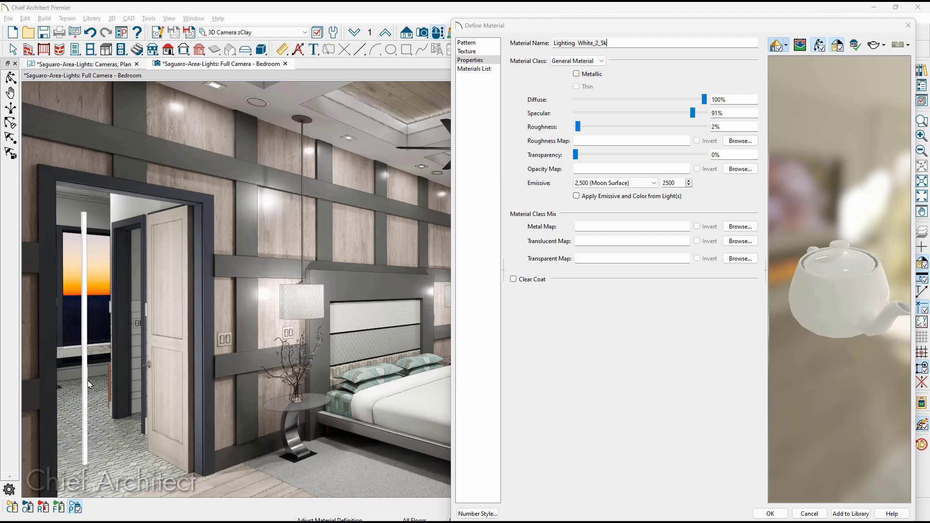
left_click(809, 514)
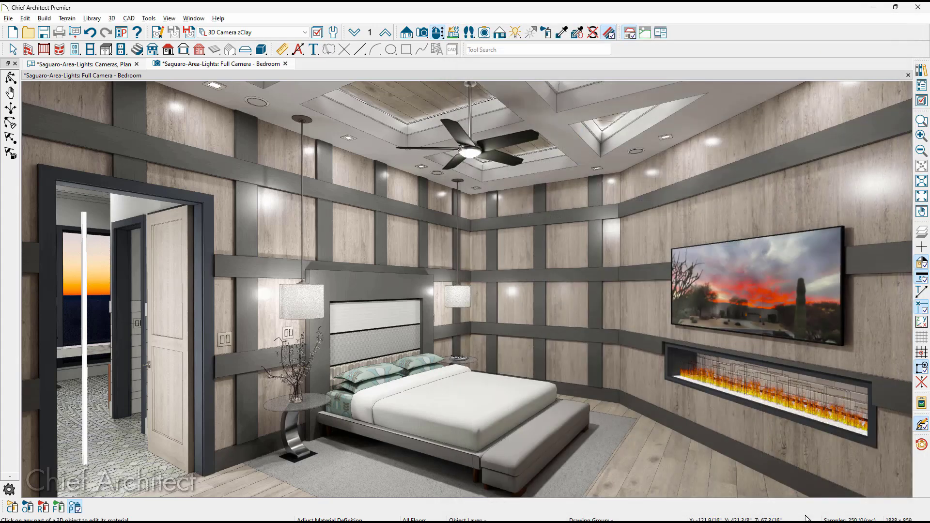
Switch the Bedroom camera to the Clay rendering technique and back to Physically Based (Ray Trace).
left_click(500, 33)
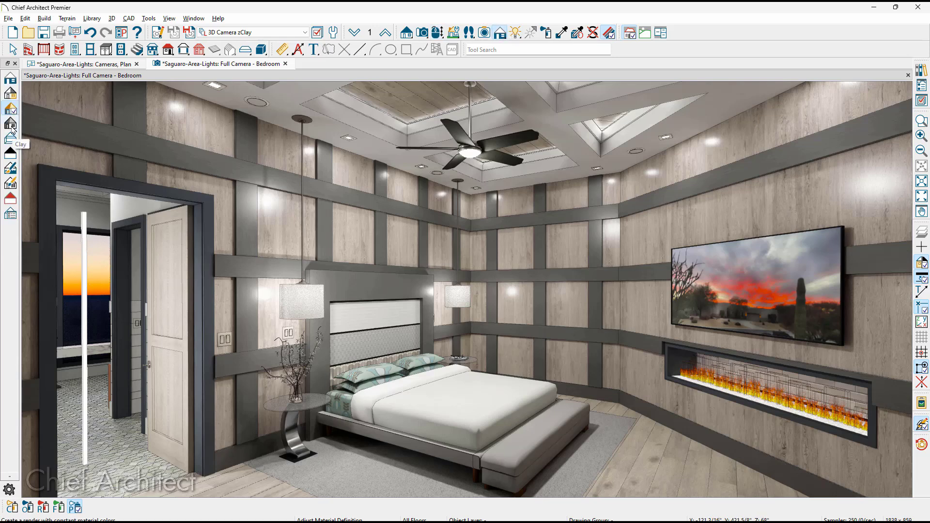
left_click(10, 125)
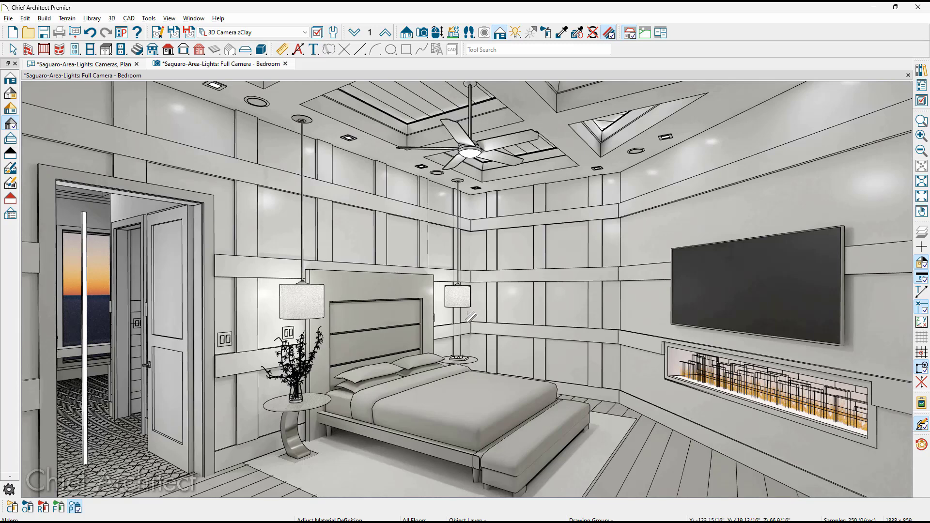
left_click(15, 113)
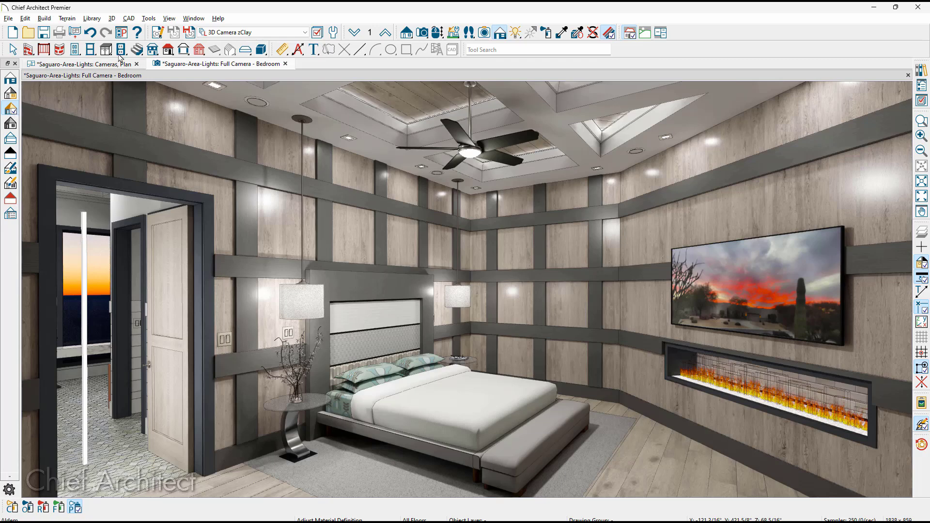
Examine the Bedroom camera's Super Resolution options and its sunlight intensity, cancelling the sunlight adjustment.
left_click(158, 33)
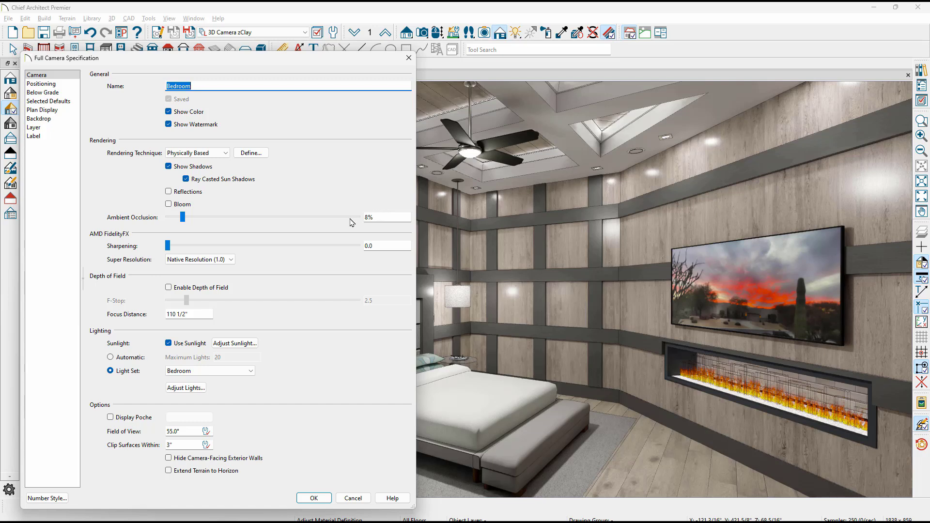
left_click(230, 261)
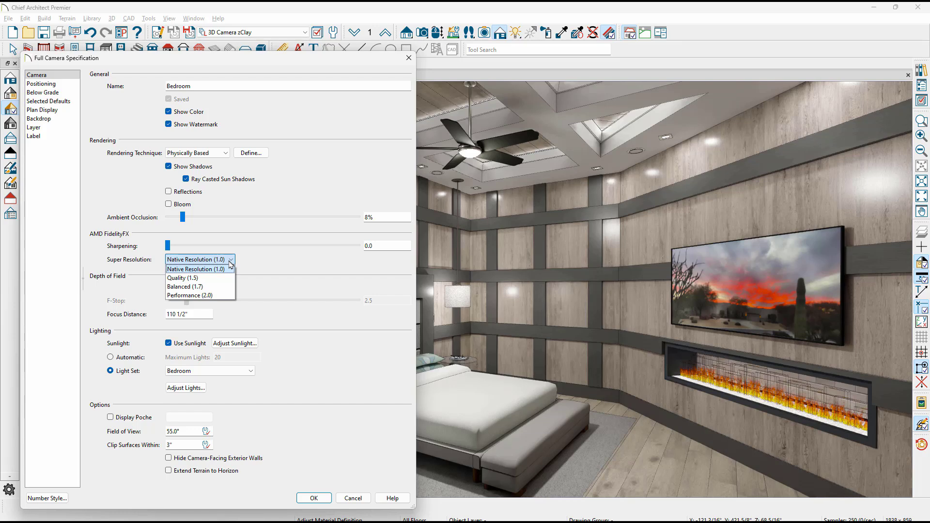
left_click(245, 267)
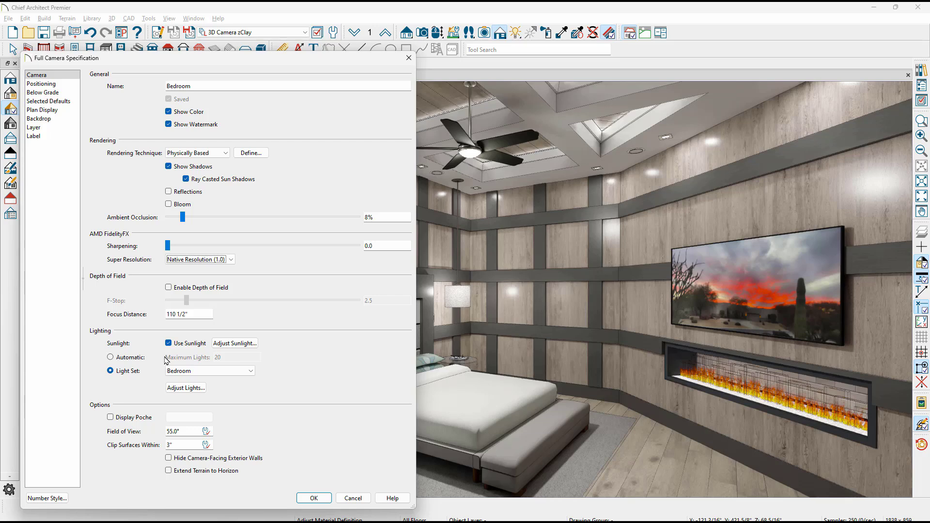
left_click(235, 344)
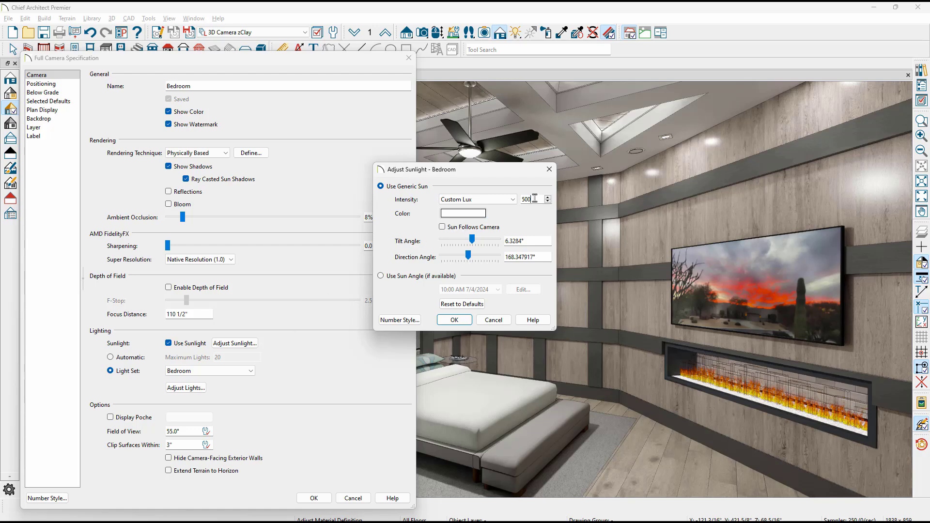
left_click(494, 320)
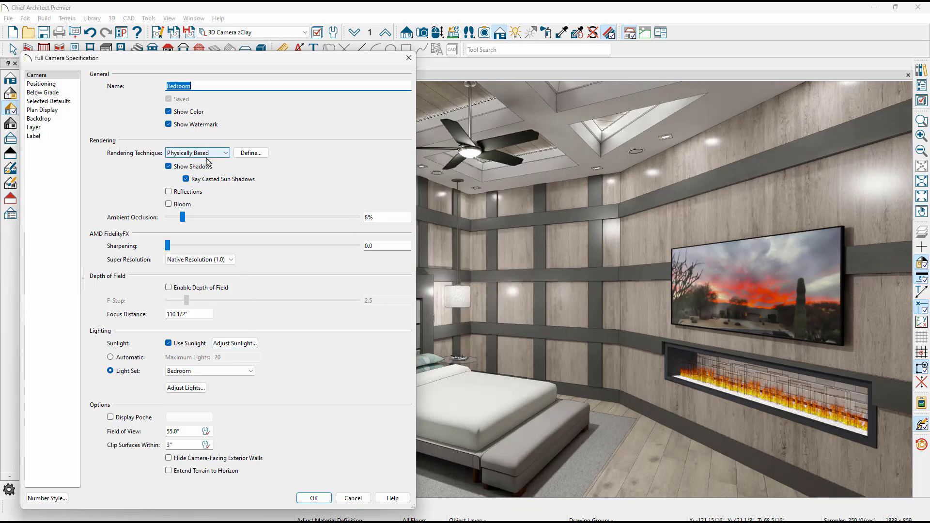
Examine the Physically Based (Ray Trace) technique's tone mapping operators, maximum samples and hand-drawn line thickness for the Bedroom camera.
left_click(260, 157)
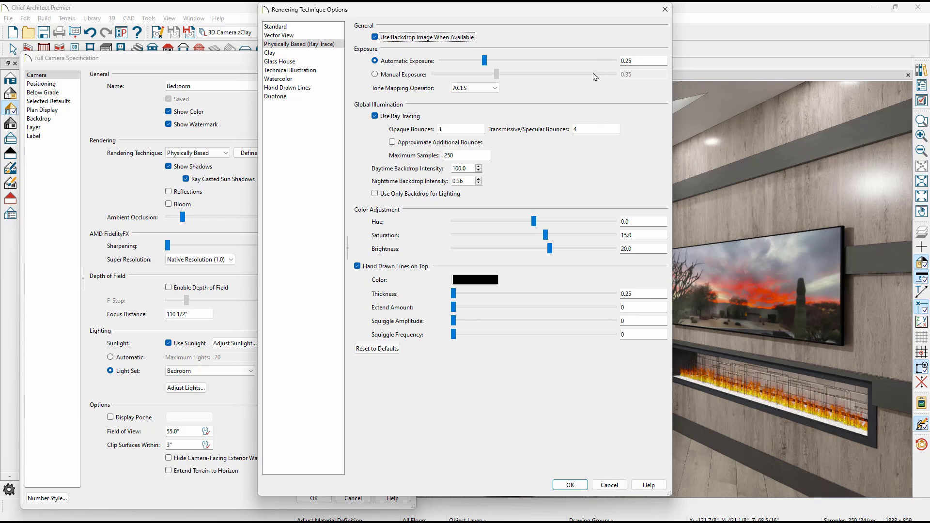
left_click(434, 94)
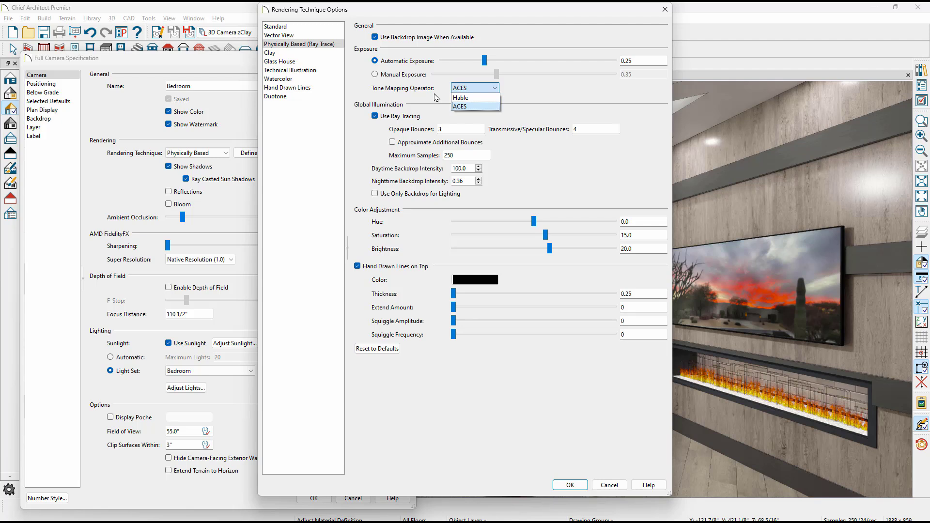
left_click(426, 117)
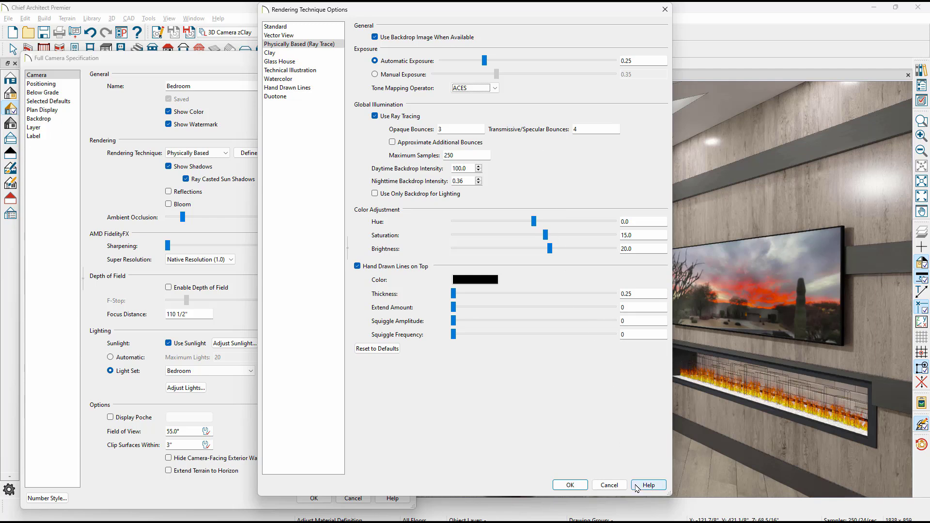
left_click(455, 155)
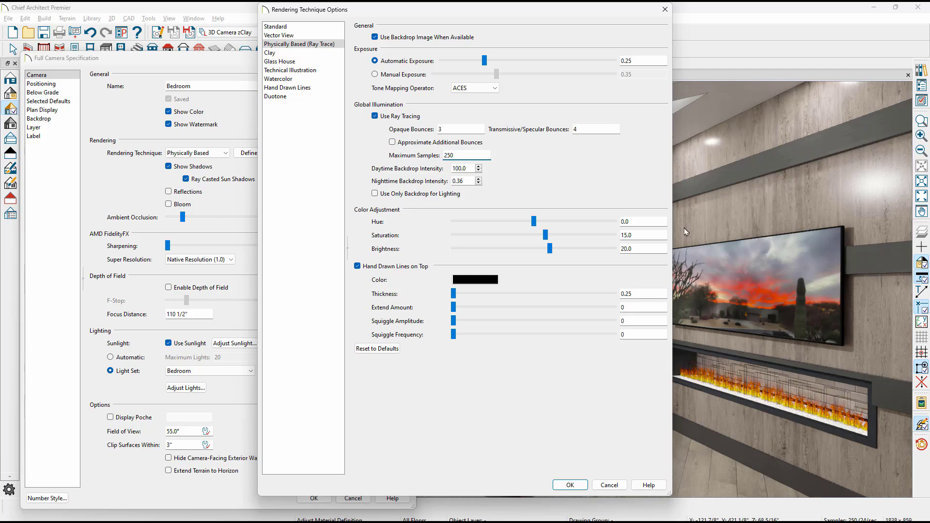
left_click(644, 291)
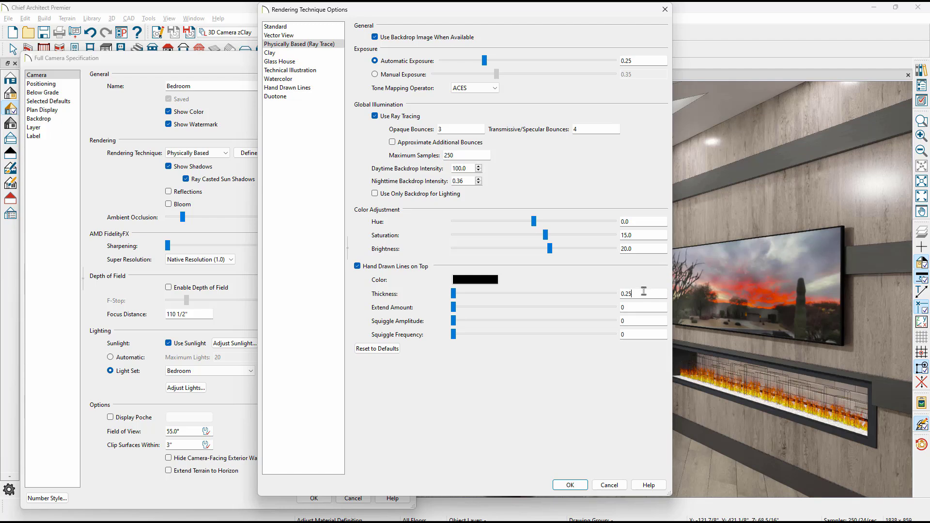